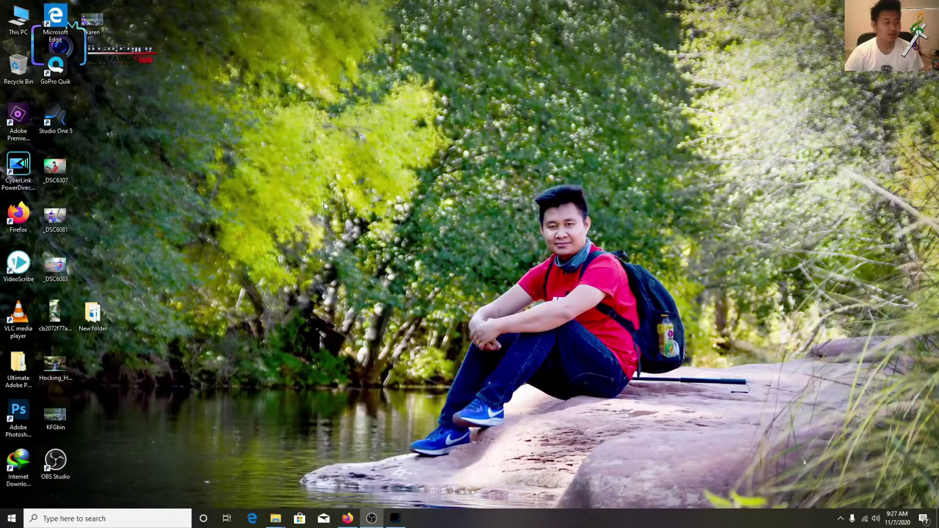
- Launch Photoshop from its desktop shortcut to reach the Home screen of recent files
double_click(17, 414)
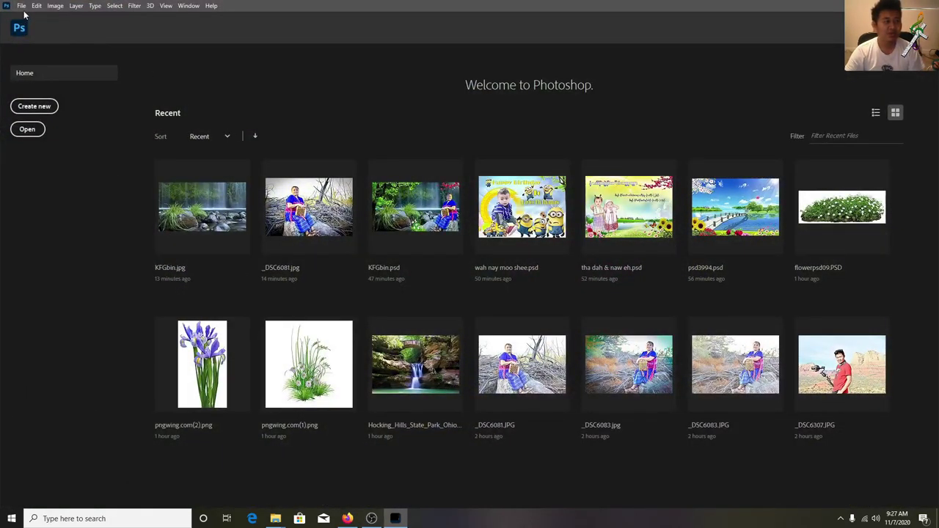
left_click(22, 6)
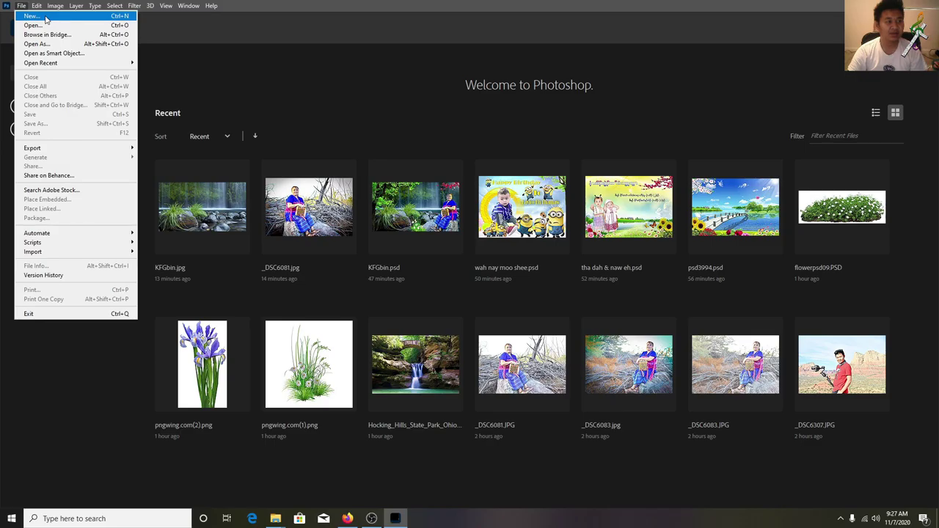
- Create a new white A3 portrait document, 3508 × 4961 px at 300 ppi
left_click(46, 17)
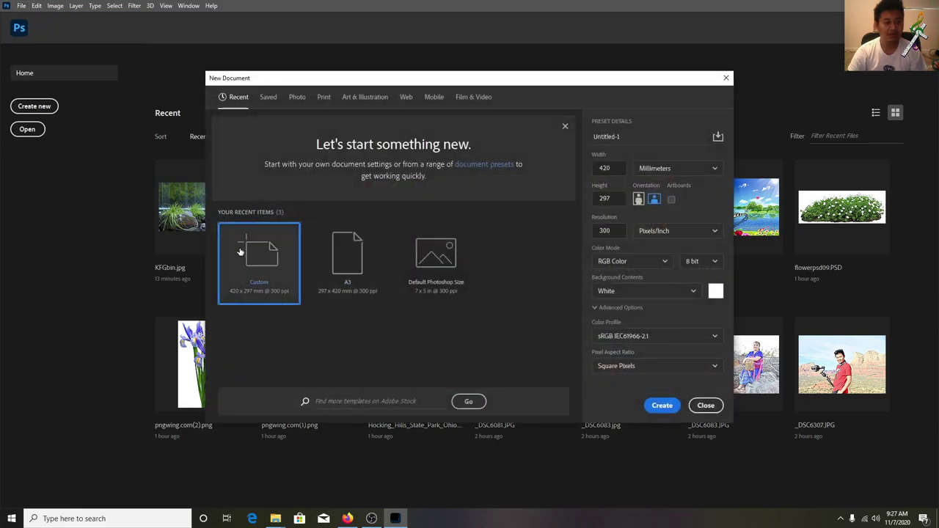
left_click(297, 97)
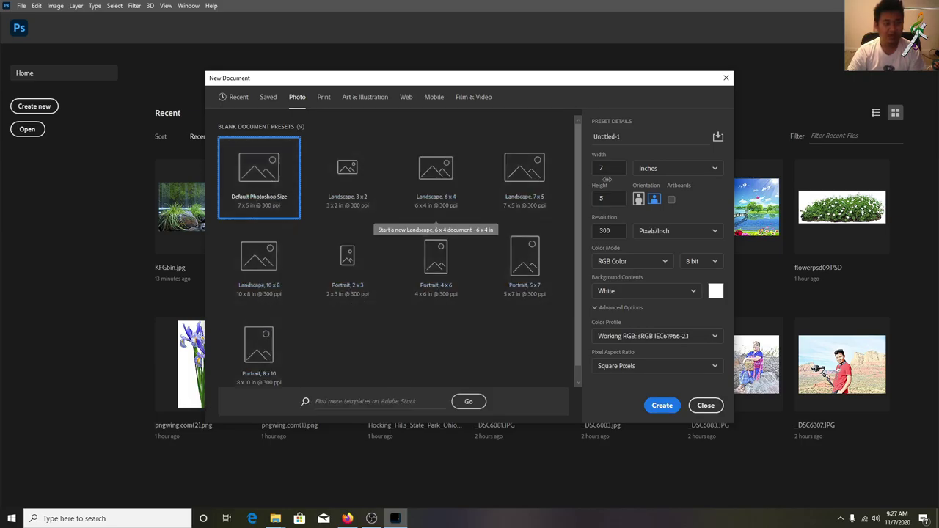
double_click(601, 168)
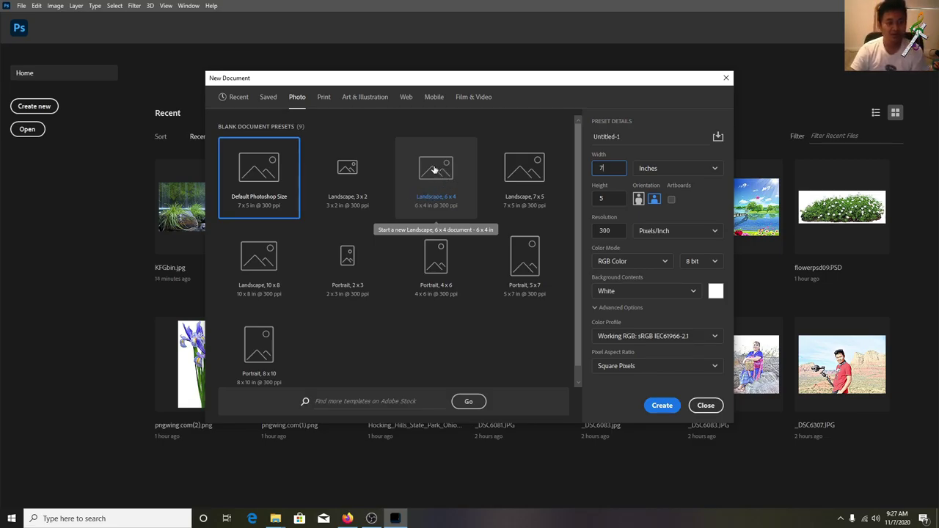
left_click(361, 99)
left_click(321, 99)
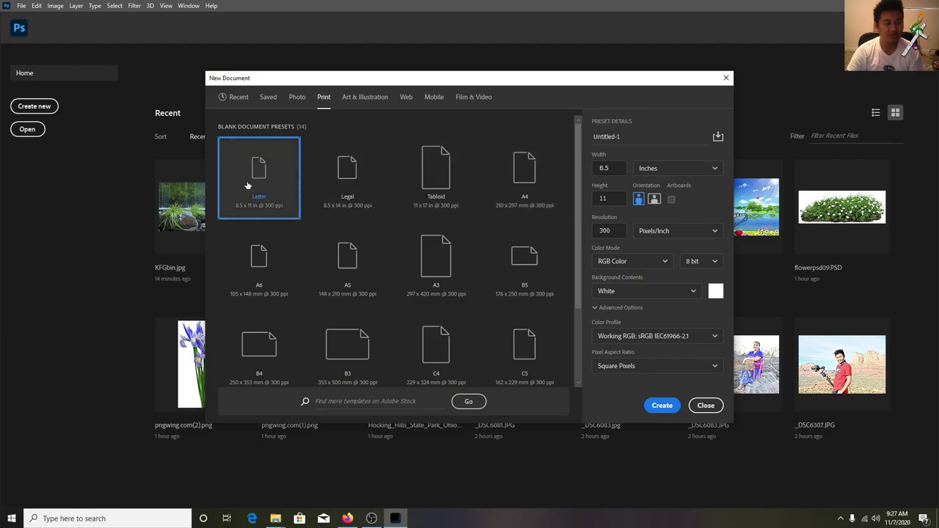
left_click(442, 262)
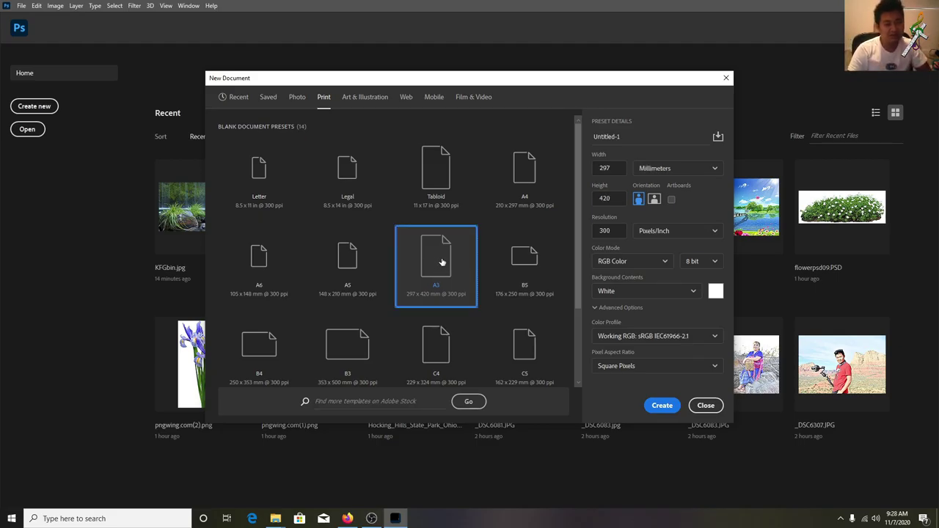
left_click(654, 199)
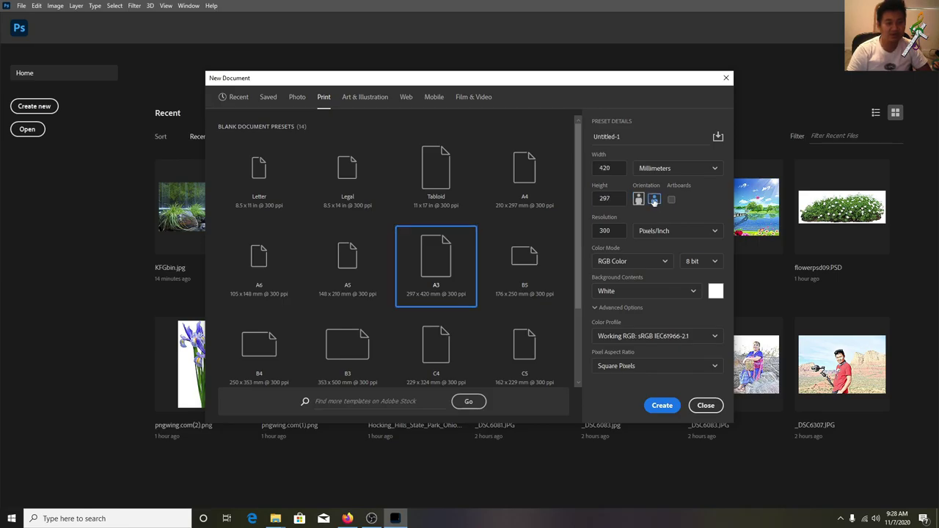
left_click(638, 200)
left_click(663, 405)
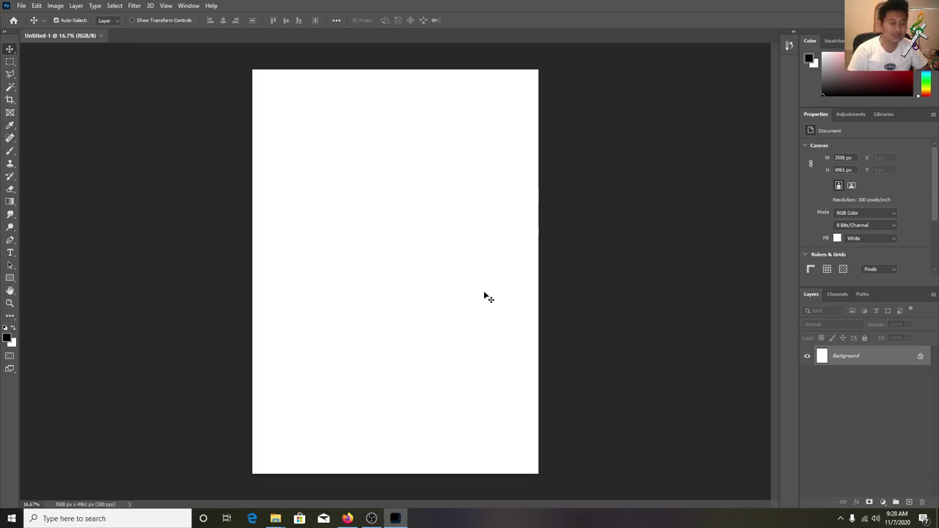
- Rotate the blank canvas 90° clockwise into landscape, 4961 × 3508 px
left_click(37, 6)
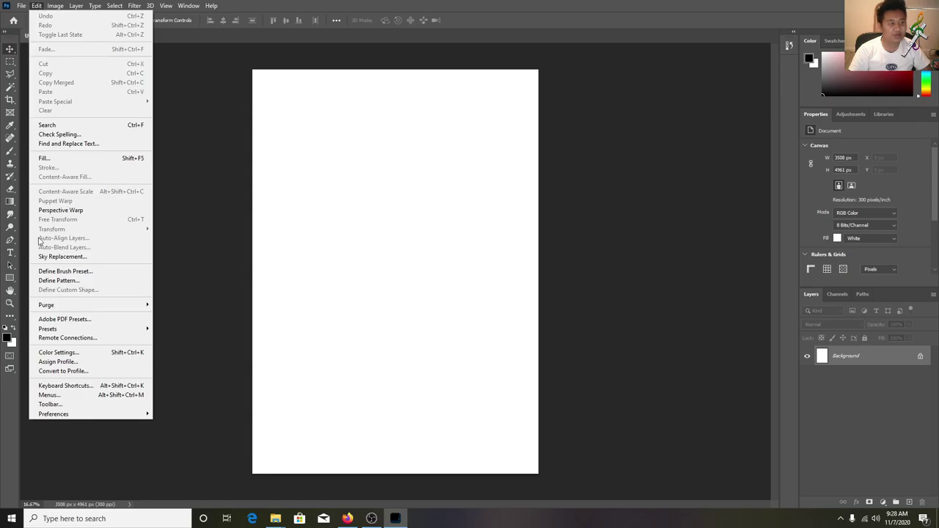
mouse_move(57, 7)
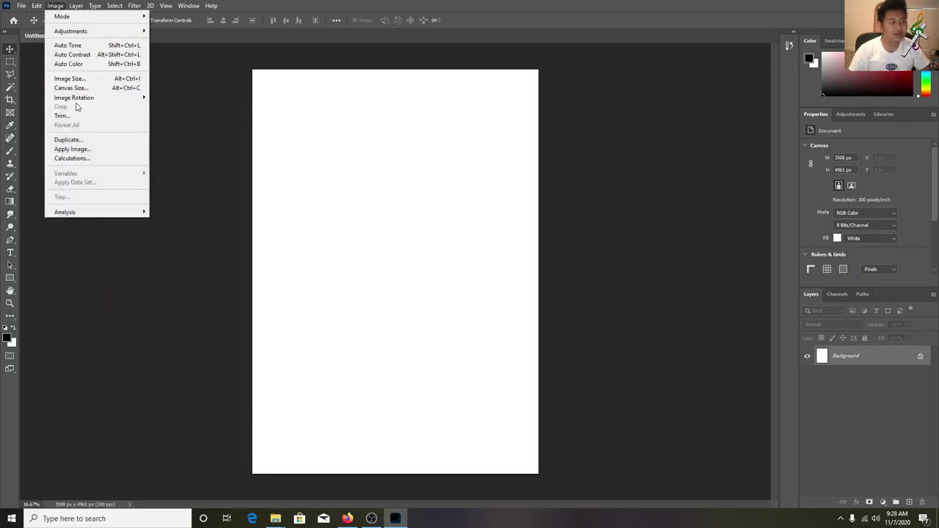
mouse_move(77, 103)
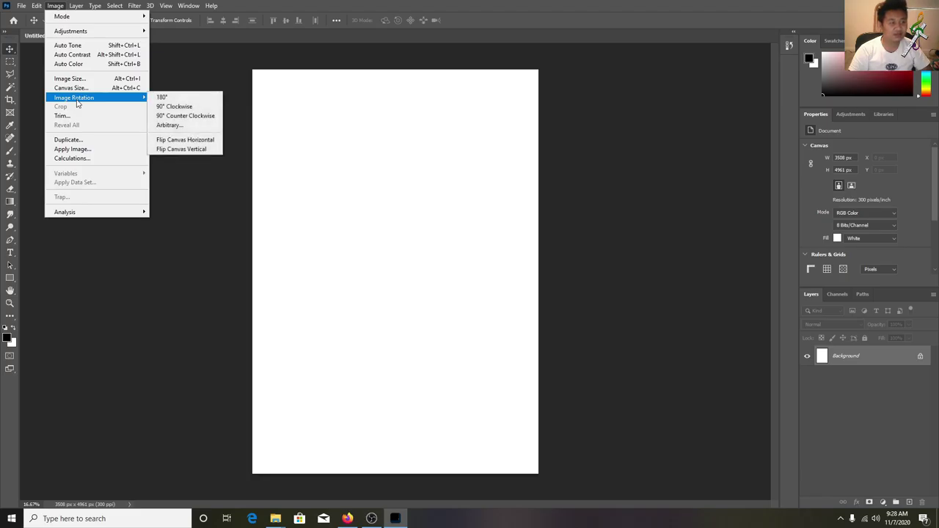
left_click(182, 110)
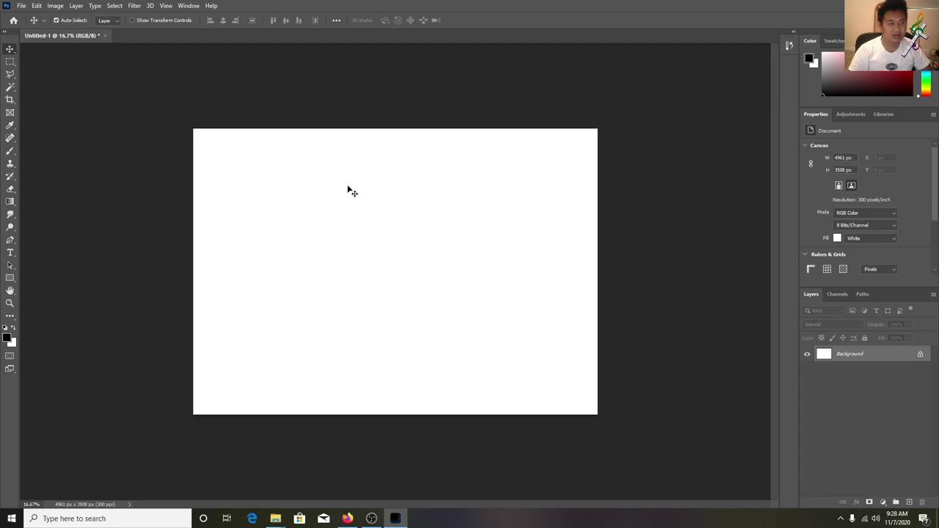
- Close Untitled-1 without saving and open the photo _DSC6081.jpg
left_click(105, 35)
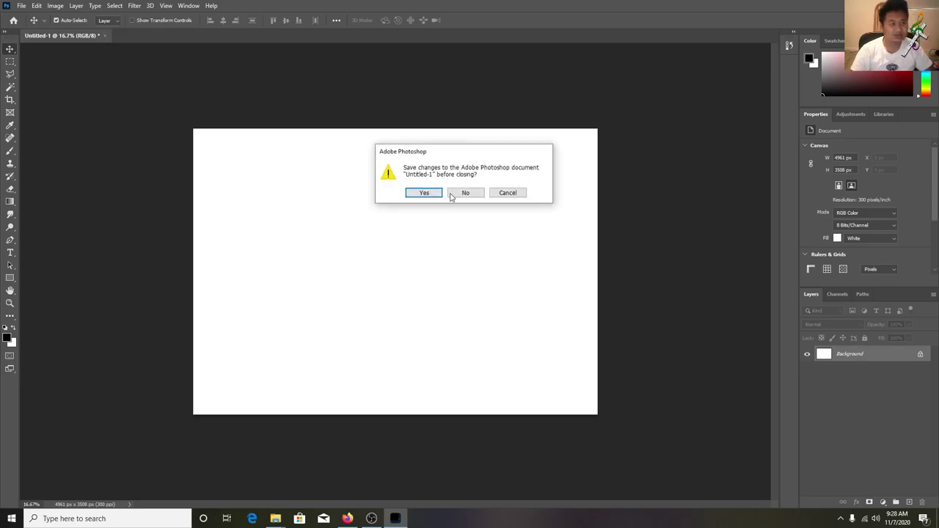
left_click(474, 195)
left_click(22, 6)
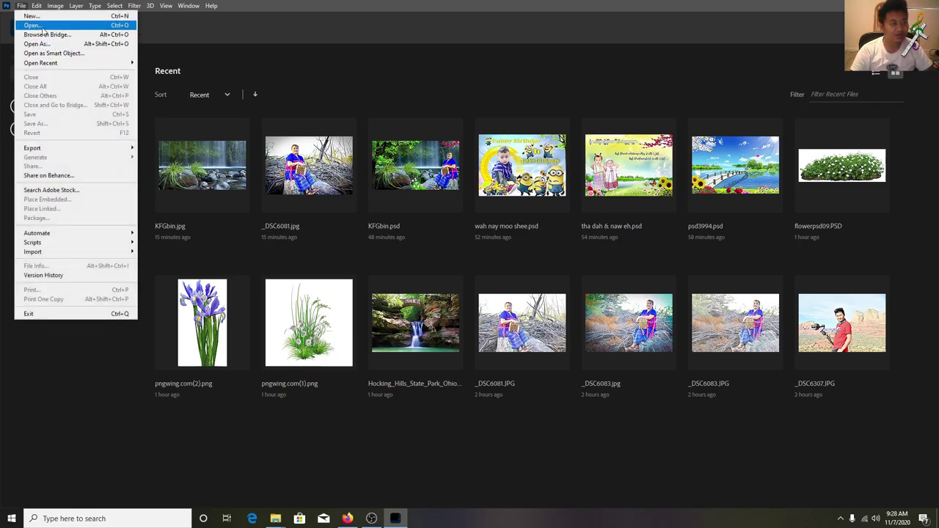
left_click(33, 25)
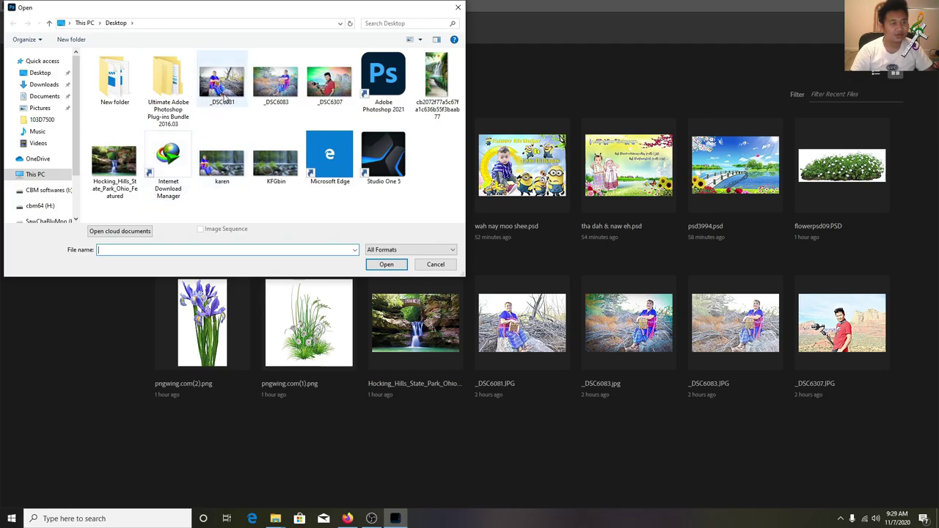
double_click(224, 84)
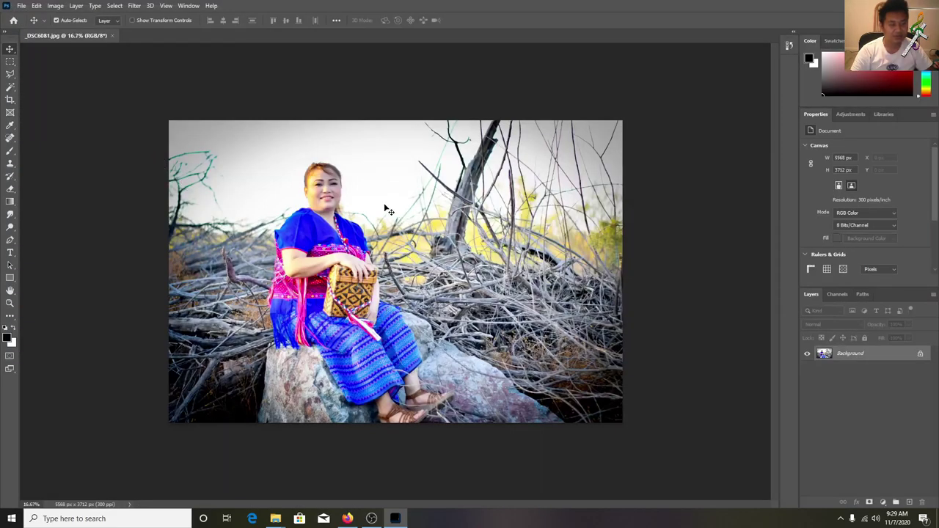
- Open the waterfall photo KFGbin.jpg as a second tab, then bring _DSC6081.jpg back to front
left_click(22, 6)
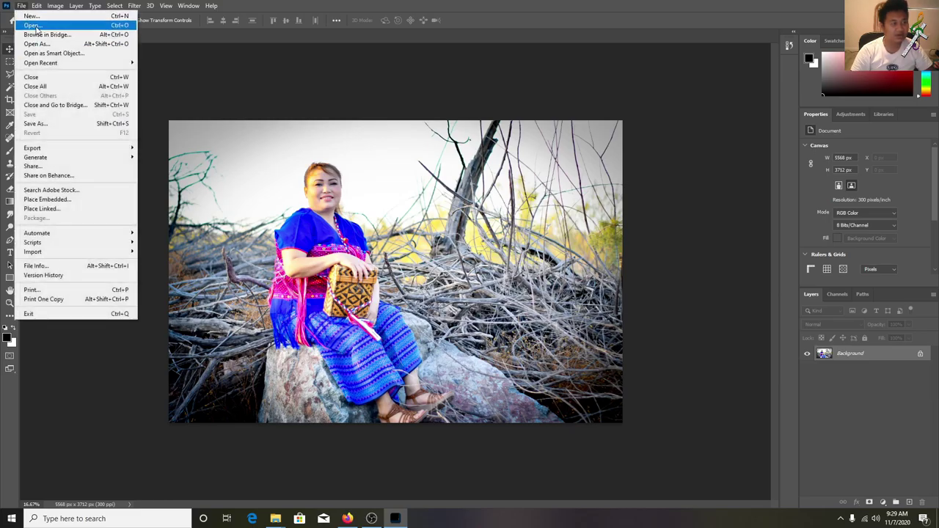
left_click(35, 26)
double_click(268, 165)
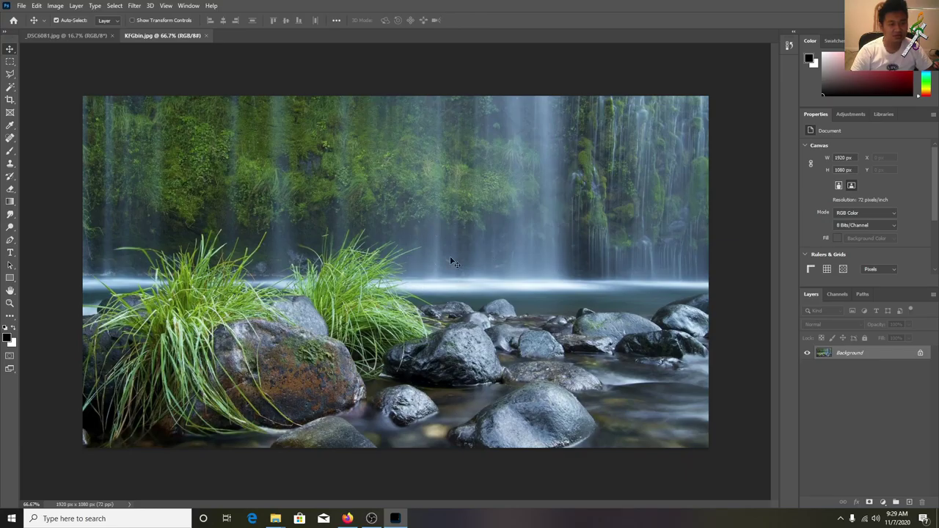
left_click(83, 36)
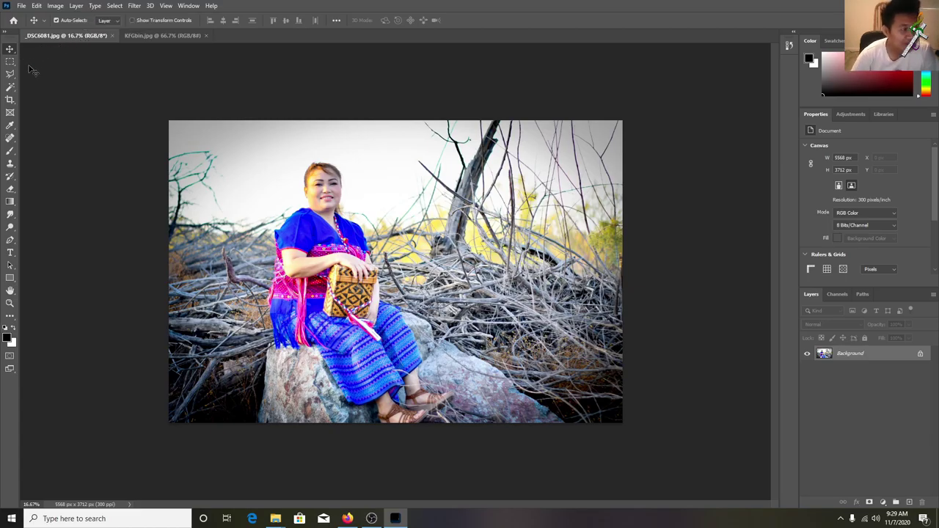
left_click_drag(13, 44, 11, 24)
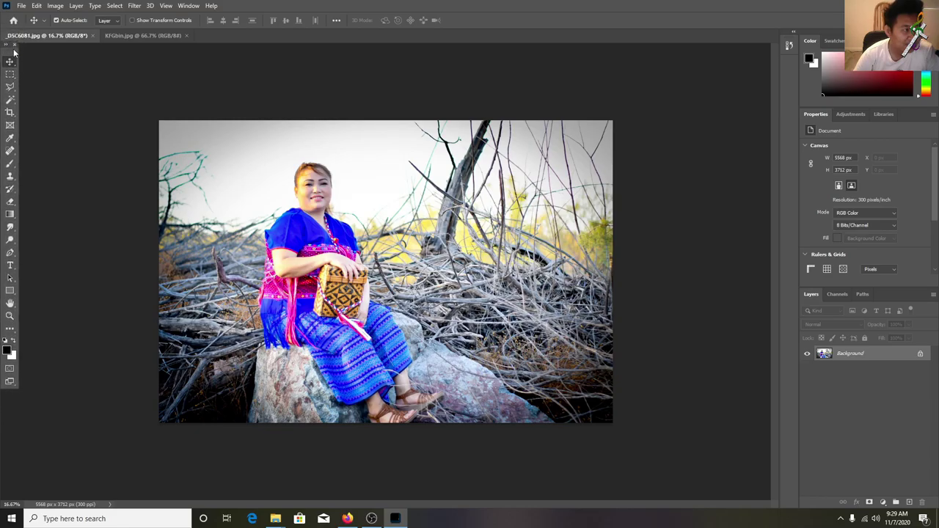
mouse_move(14, 53)
left_mouse_down()
mouse_move(19, 28)
mouse_move(8, 26)
mouse_move(17, 55)
mouse_move(10, 50)
left_mouse_up()
left_click(14, 47)
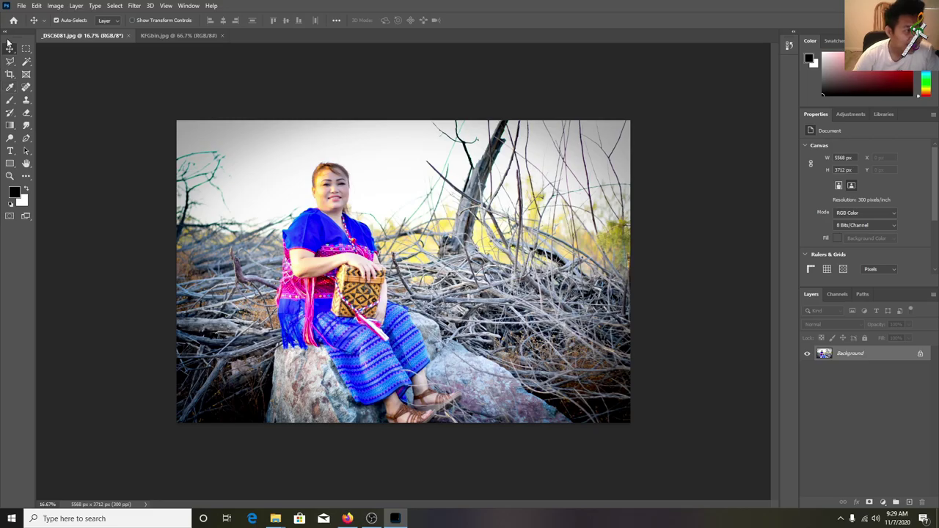
left_click(3, 34)
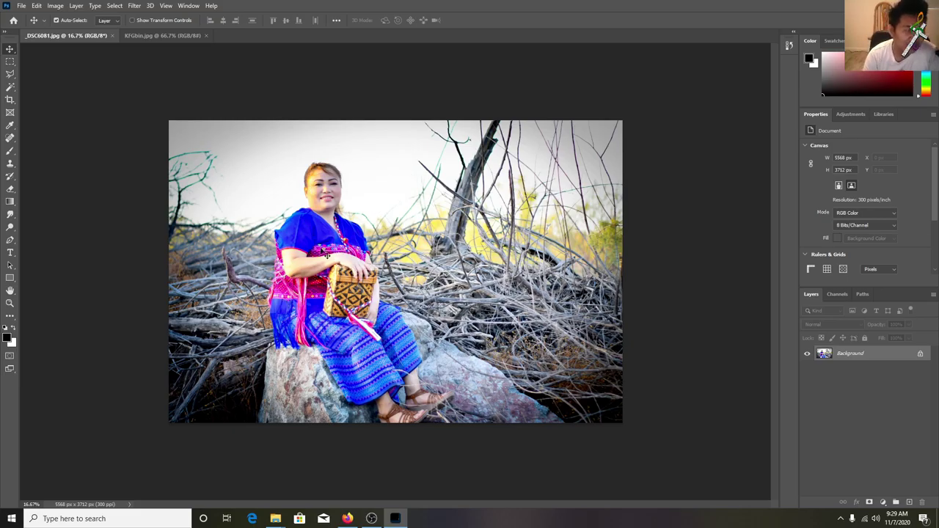
left_click(9, 75)
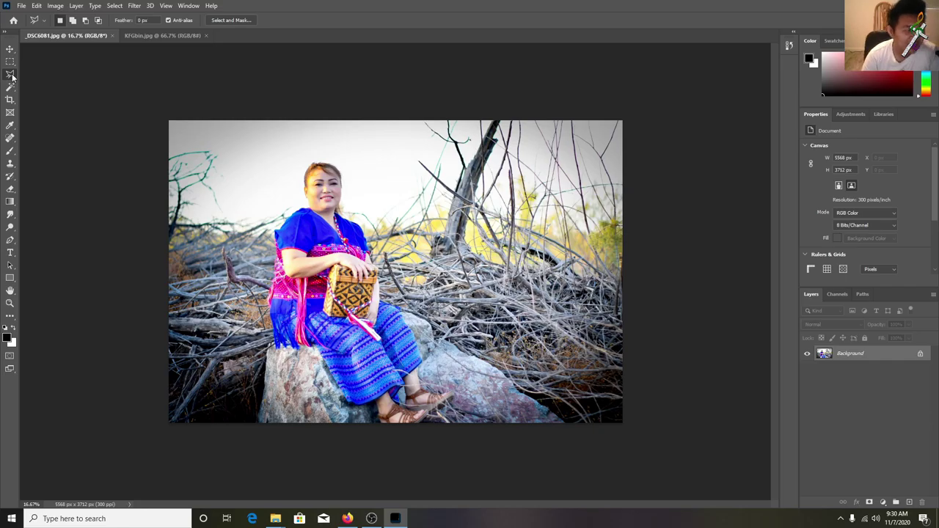
left_click(10, 75)
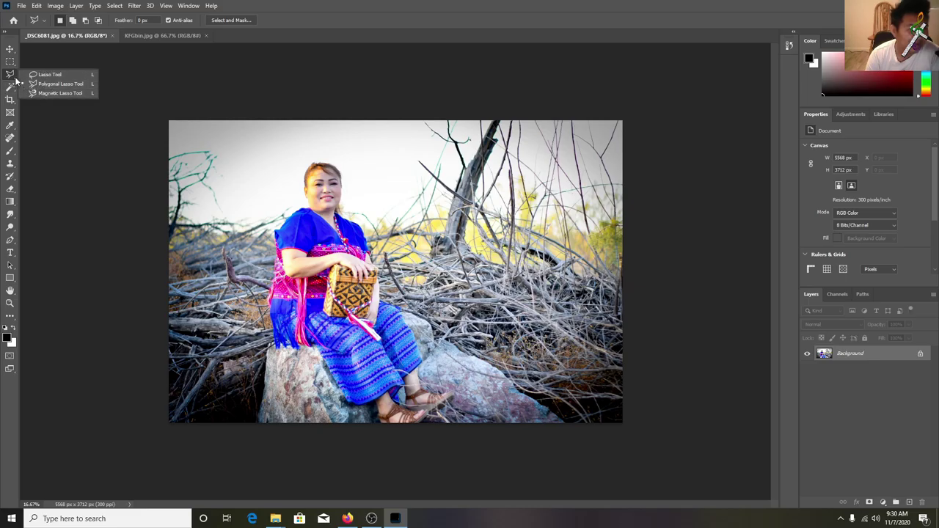
left_click(57, 84)
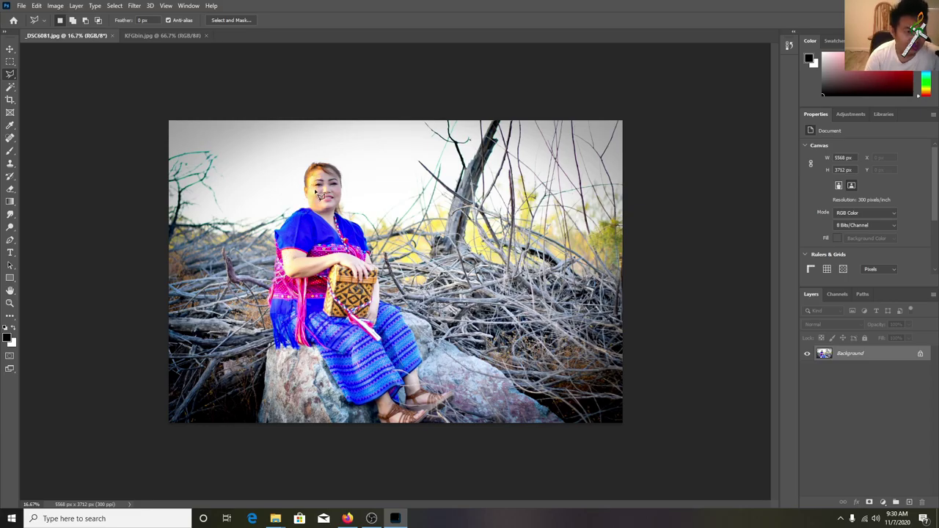
left_click(9, 49)
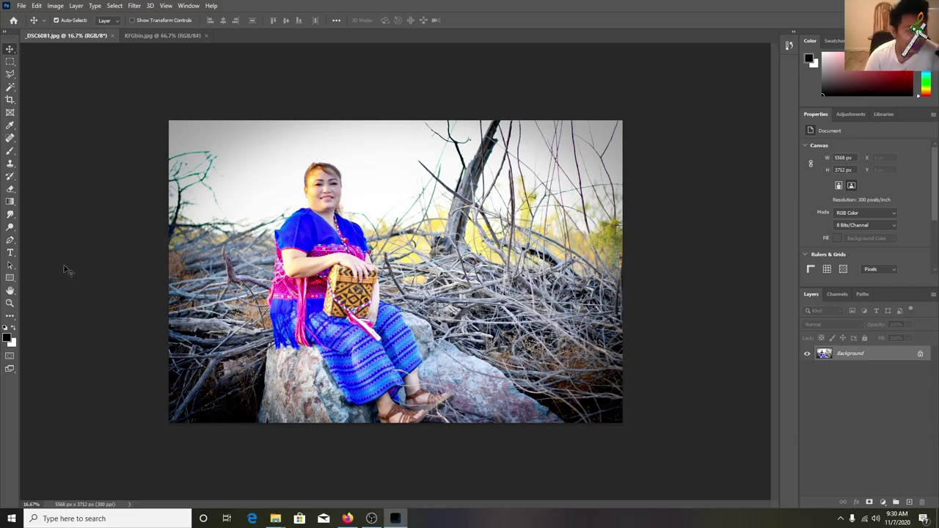
left_click(11, 304)
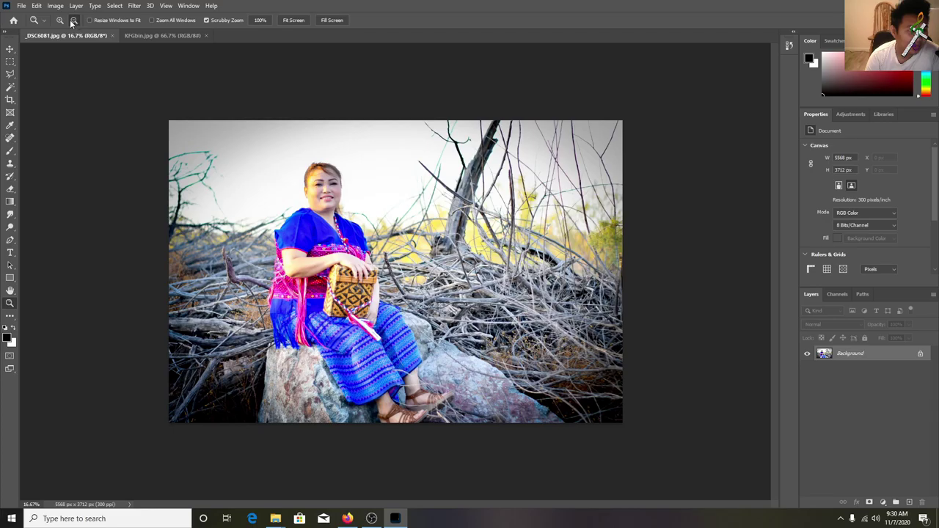
- Zoom the photo to fill the window and select the Polygonal Lasso tool
left_click(310, 243)
left_click(310, 244)
left_click(60, 20)
left_click_drag(383, 281, 383, 281)
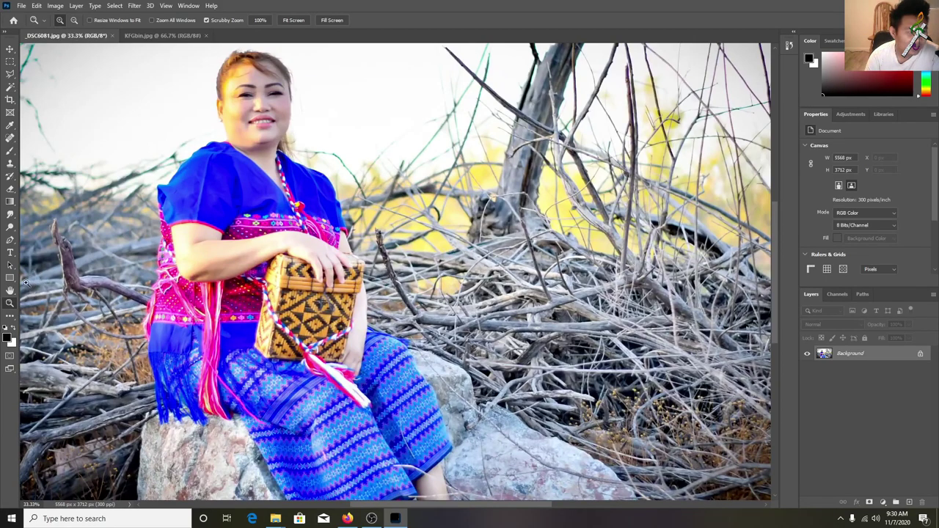
left_click(10, 74)
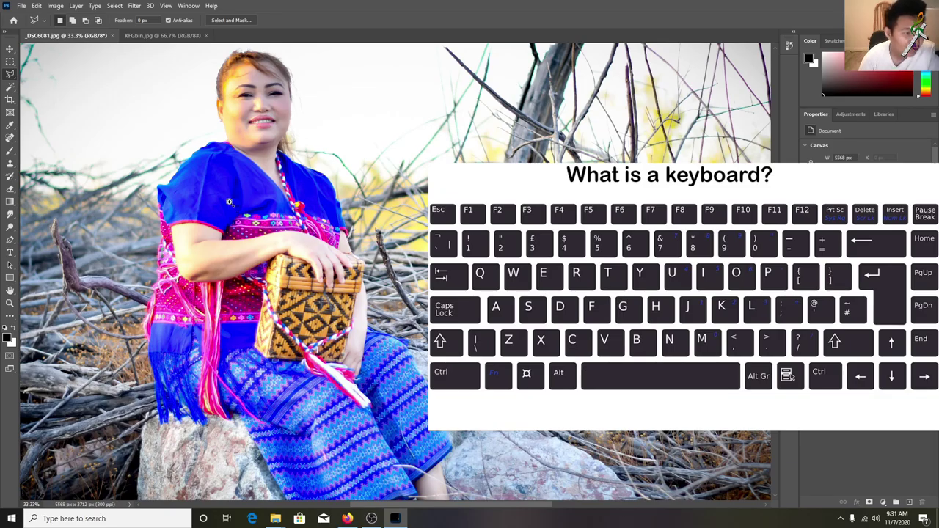
- Place the first lasso point at the rock's bottom-left edge on the photo's bottom
left_click(229, 202, "ctrl")
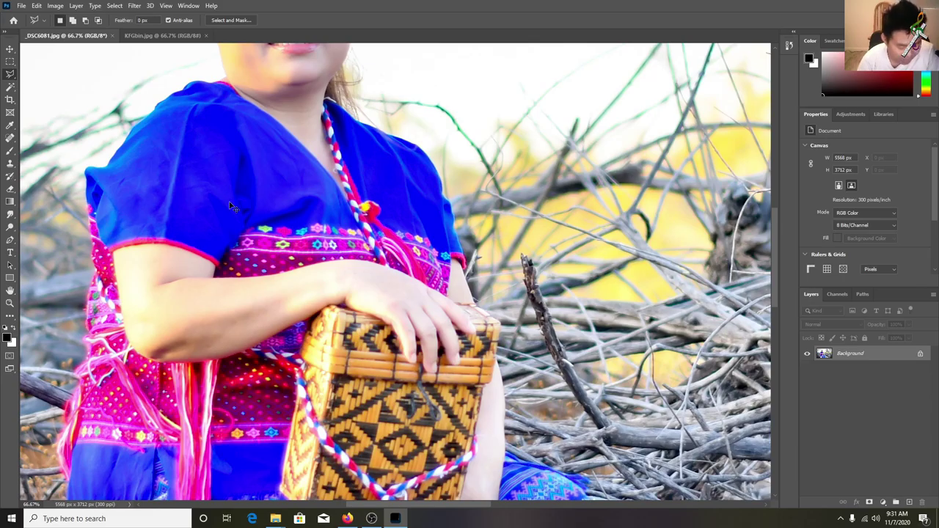
left_click(229, 203, "ctrl+alt")
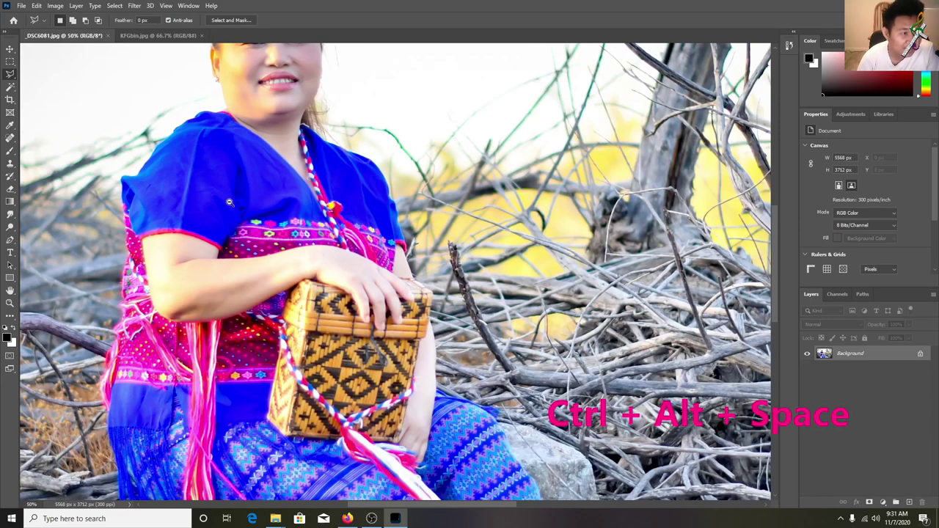
left_click(230, 205, "ctrl+alt")
left_click(231, 209, "ctrl+alt")
left_click(231, 211, "ctrl+alt")
left_click(232, 212, "ctrl+alt")
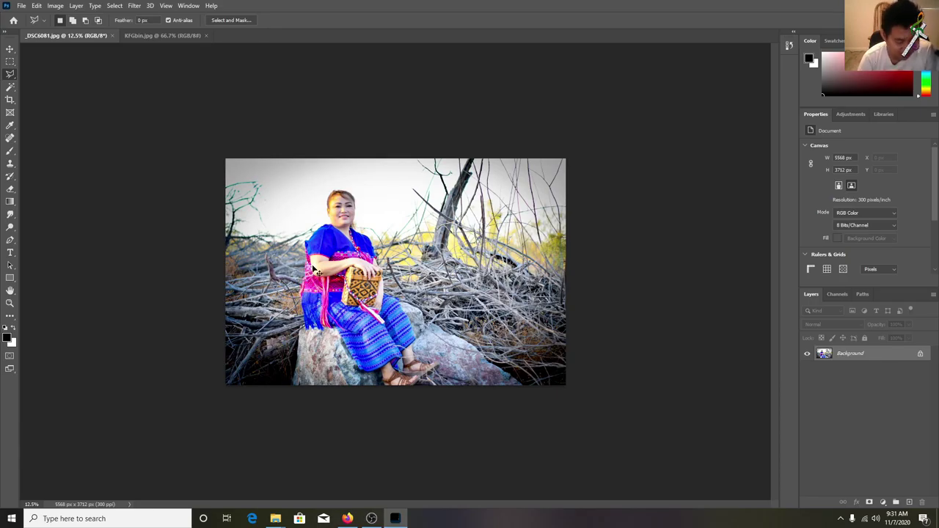
scroll(312, 266, "up", 4)
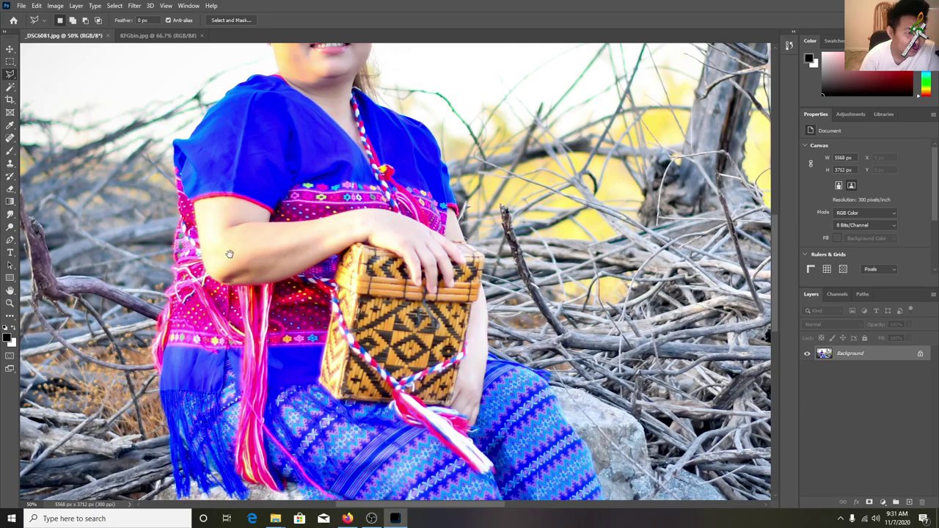
scroll(199, 340, "down", 5)
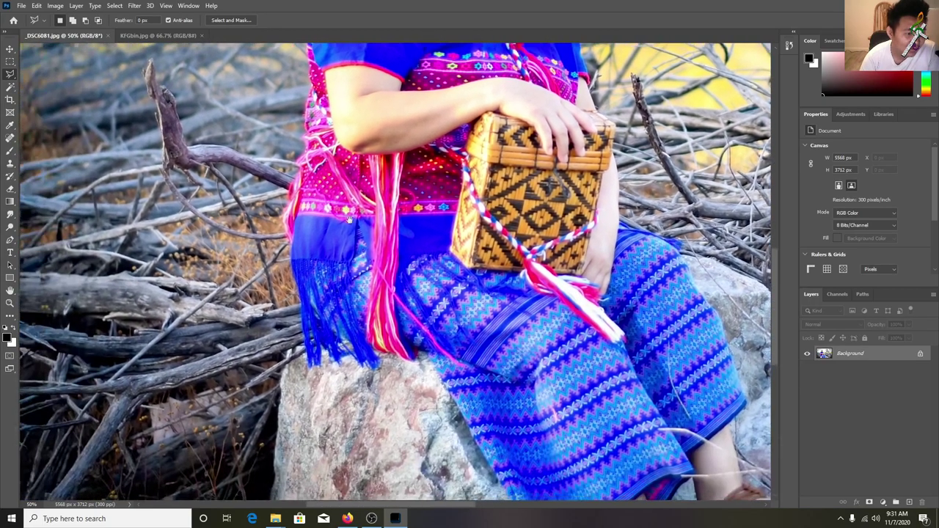
scroll(279, 382, "down", 4)
scroll(286, 367, "up", 2)
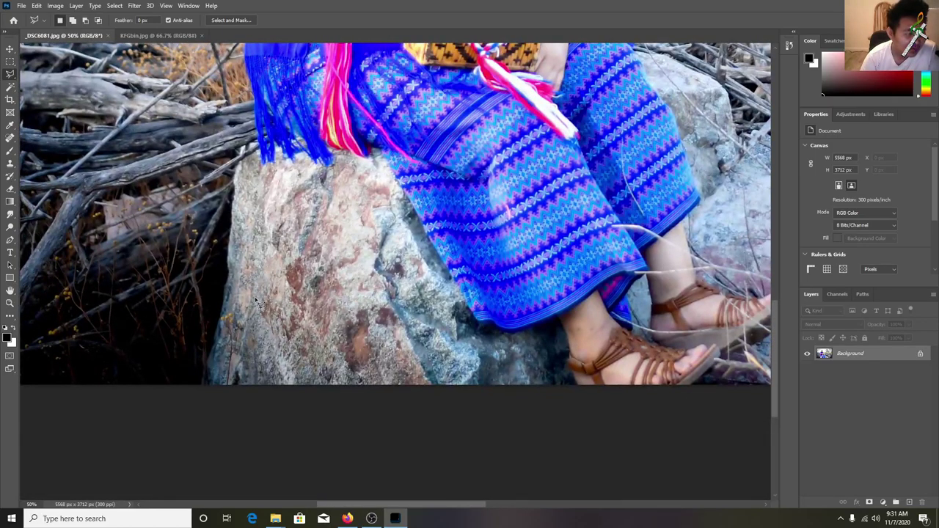
left_click(203, 383)
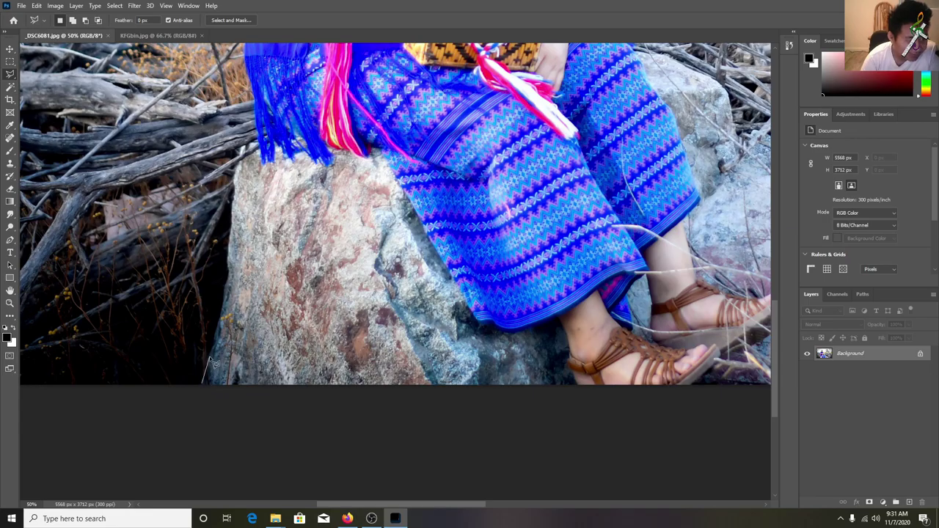
- Trace the lasso up the rock's left edge and blue fringe, removing a misplaced point
mouse_move(218, 338)
left_mouse_down()
mouse_move(235, 178)
mouse_move(263, 150)
mouse_move(260, 122)
mouse_move(272, 264)
left_mouse_up()
key("space")
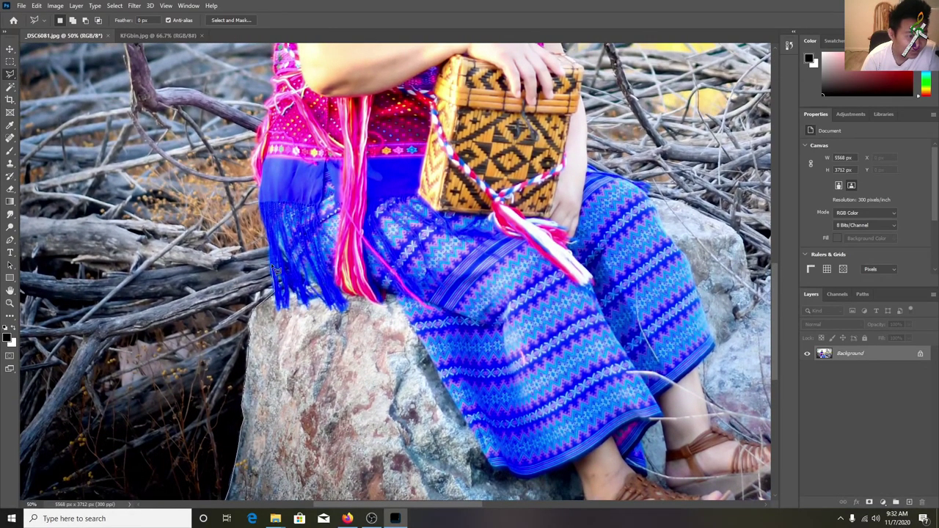
scroll(272, 265, "up", 2)
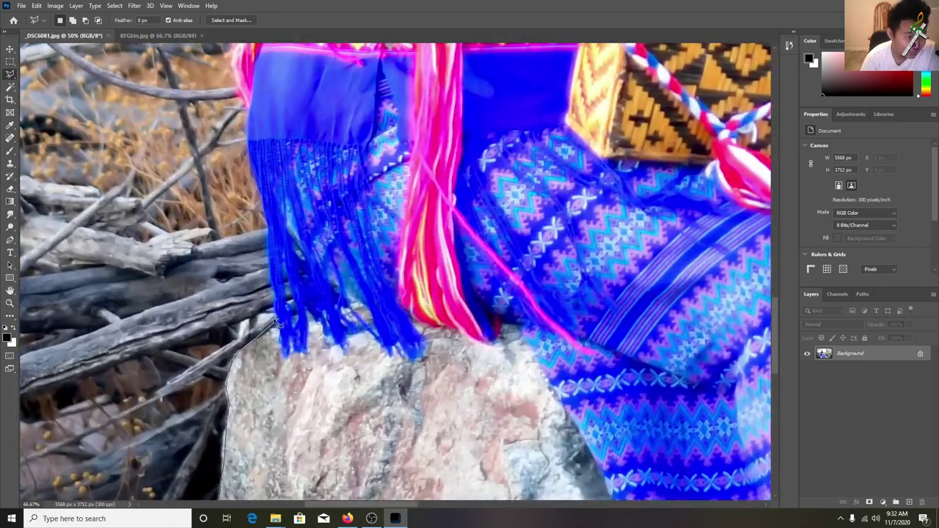
mouse_move(276, 297)
left_mouse_down()
mouse_move(273, 241)
mouse_move(250, 171)
mouse_move(251, 111)
mouse_move(238, 317)
mouse_move(234, 180)
mouse_move(232, 311)
mouse_move(225, 235)
mouse_move(326, 9)
mouse_move(230, 473)
mouse_move(247, 433)
mouse_move(236, 281)
mouse_move(232, 314)
mouse_move(233, 295)
mouse_move(239, 253)
mouse_move(257, 236)
mouse_move(270, 109)
mouse_move(255, 324)
mouse_move(244, 206)
mouse_move(251, 178)
mouse_move(240, 320)
mouse_move(251, 312)
mouse_move(220, 343)
mouse_move(167, 371)
mouse_move(180, 339)
mouse_move(158, 354)
left_mouse_up()
key("space")
key("BackSpace")
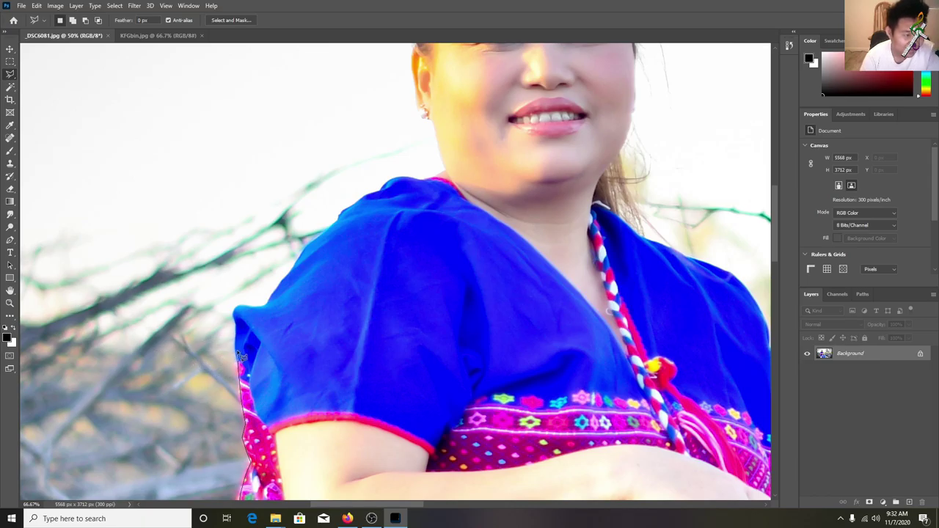
- Continue the lasso along the sleeve, shoulder, neck and hair to the face's right side
left_click(243, 325)
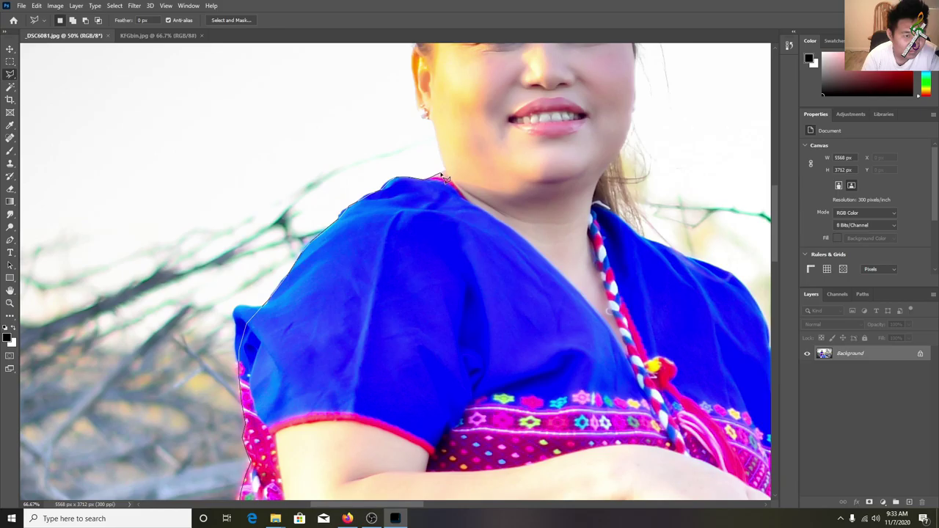
mouse_move(436, 160)
left_mouse_down()
mouse_move(425, 216)
mouse_move(330, 352)
mouse_move(298, 326)
mouse_move(319, 315)
mouse_move(321, 301)
left_mouse_up()
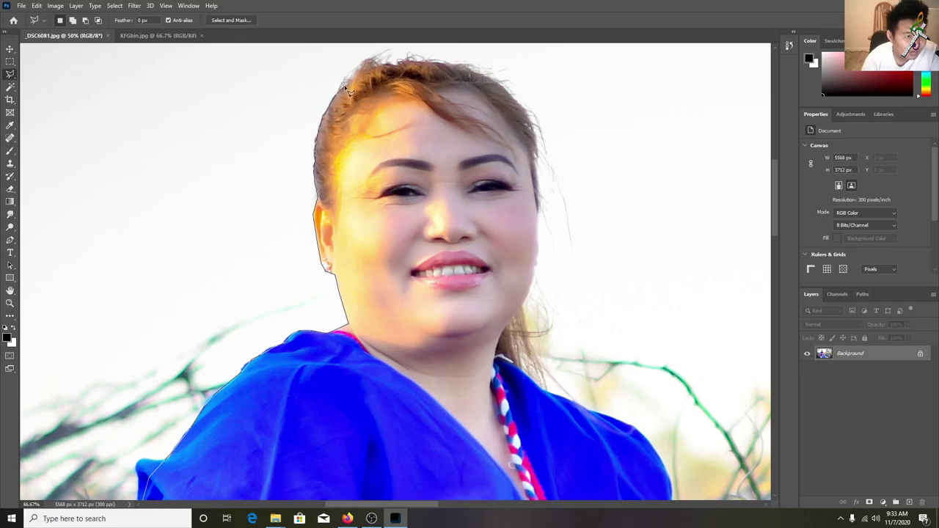
mouse_move(370, 71)
left_mouse_down()
mouse_move(336, 272)
mouse_move(321, 287)
left_mouse_up()
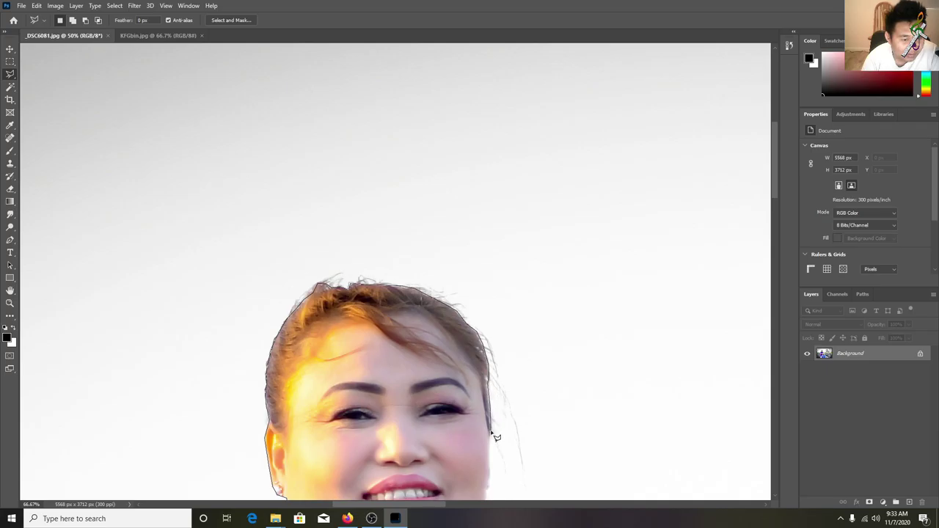
left_click_drag(485, 442, 405, 272)
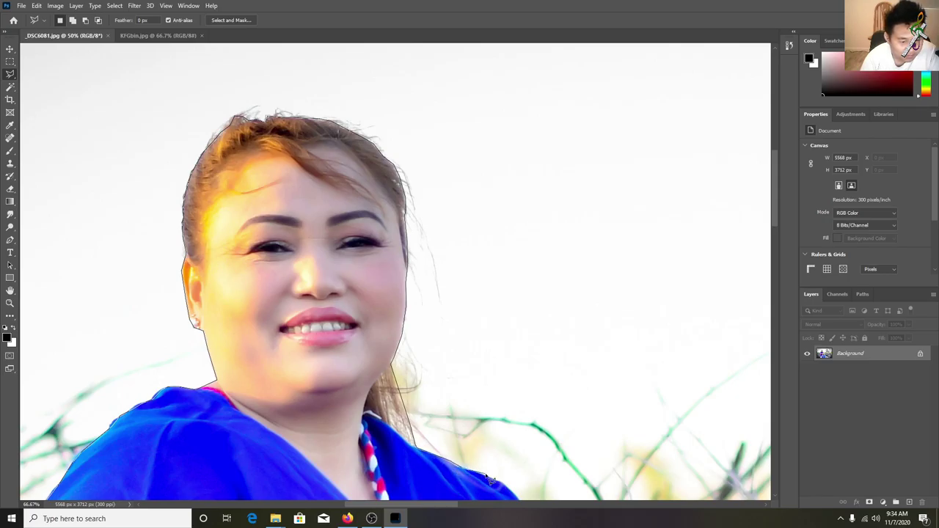
left_click_drag(512, 494, 301, 235)
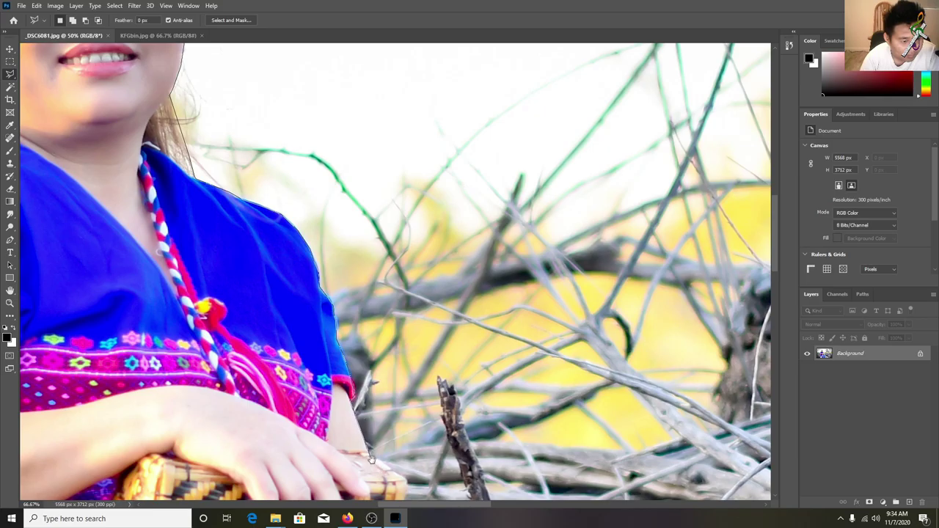
- Lasso past the arm, basket, skirt and rock's right edge to the bottom-right corner, then close
left_click_drag(371, 459, 301, 281)
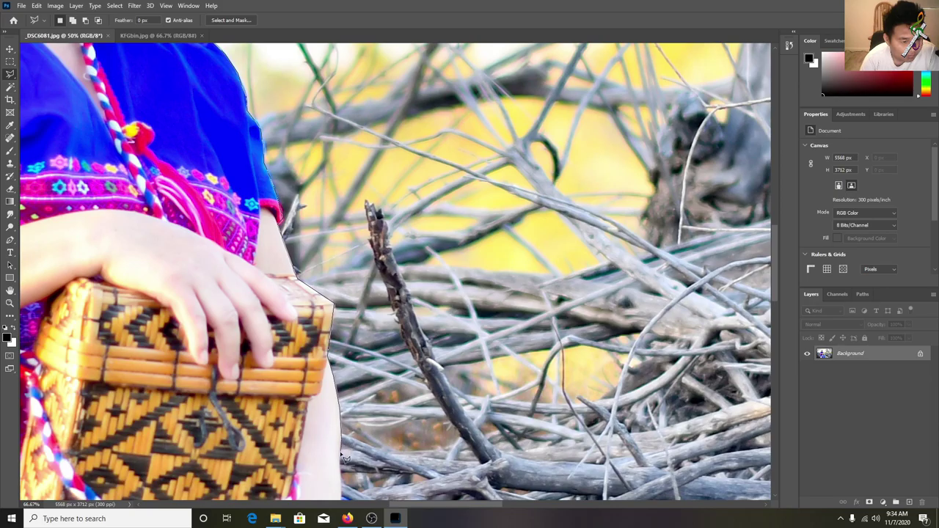
left_click_drag(342, 457, 295, 263)
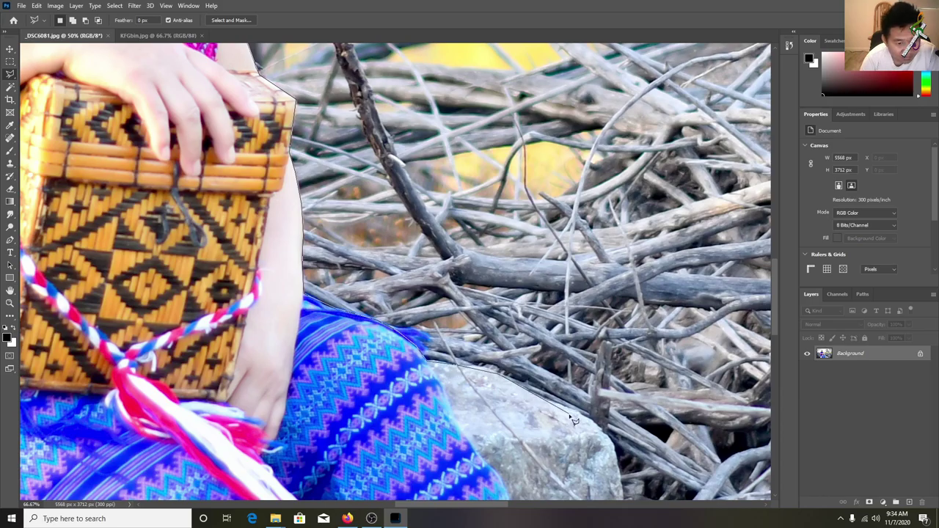
left_click_drag(551, 424, 449, 240)
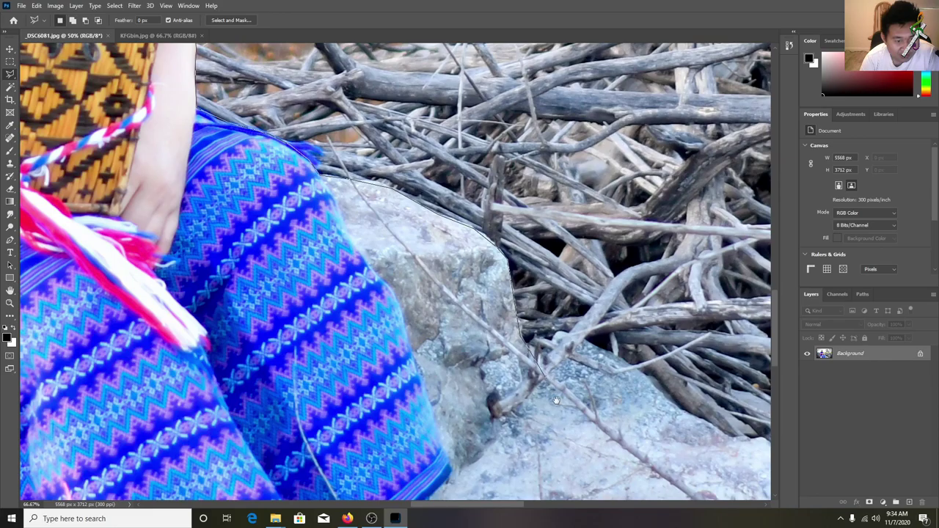
left_click_drag(534, 352, 494, 234)
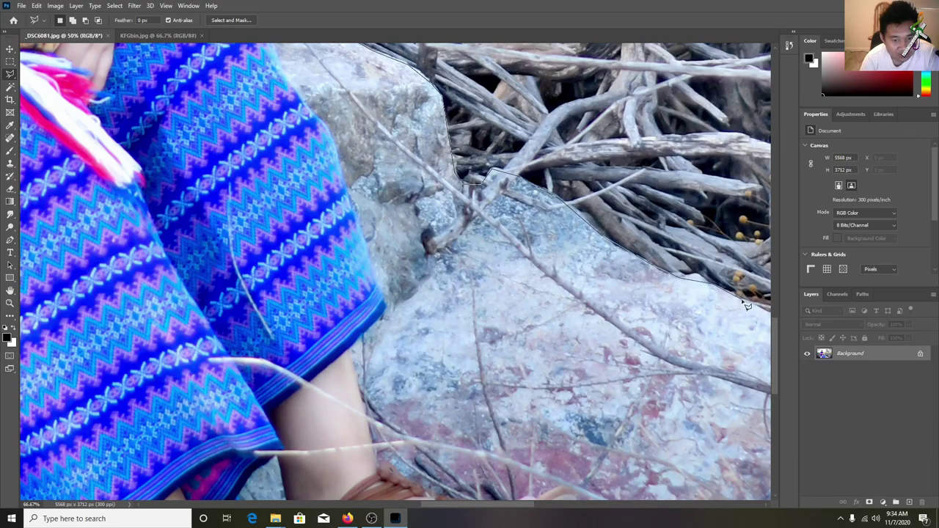
left_click_drag(763, 319, 558, 228)
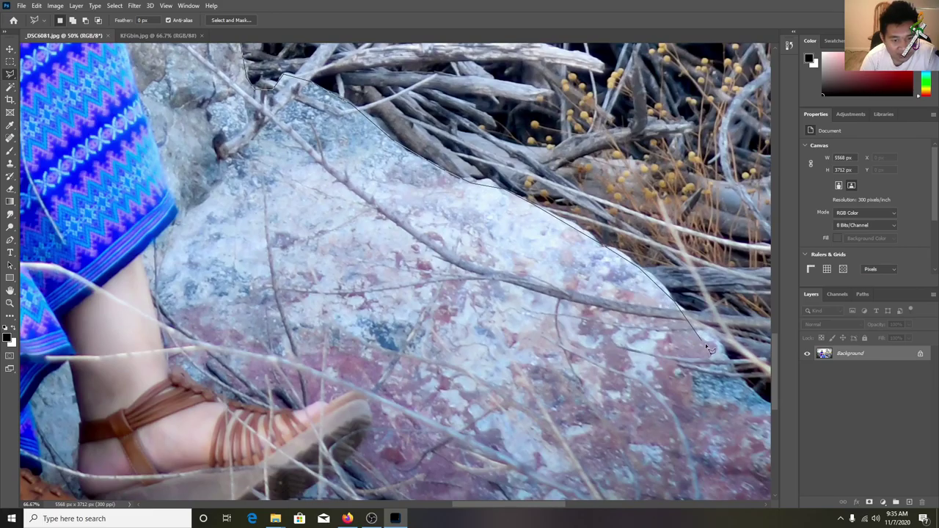
left_click_drag(761, 400, 567, 233)
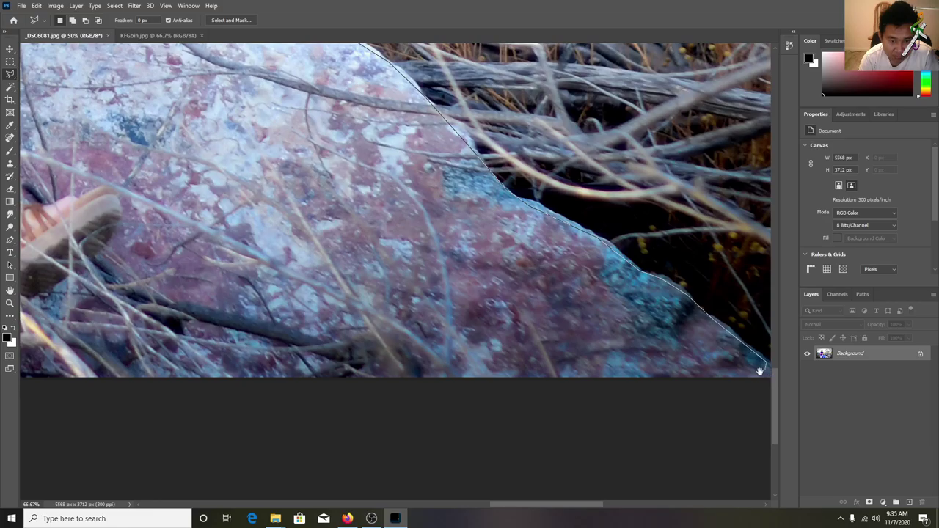
left_click_drag(761, 370, 685, 274)
left_click(693, 276)
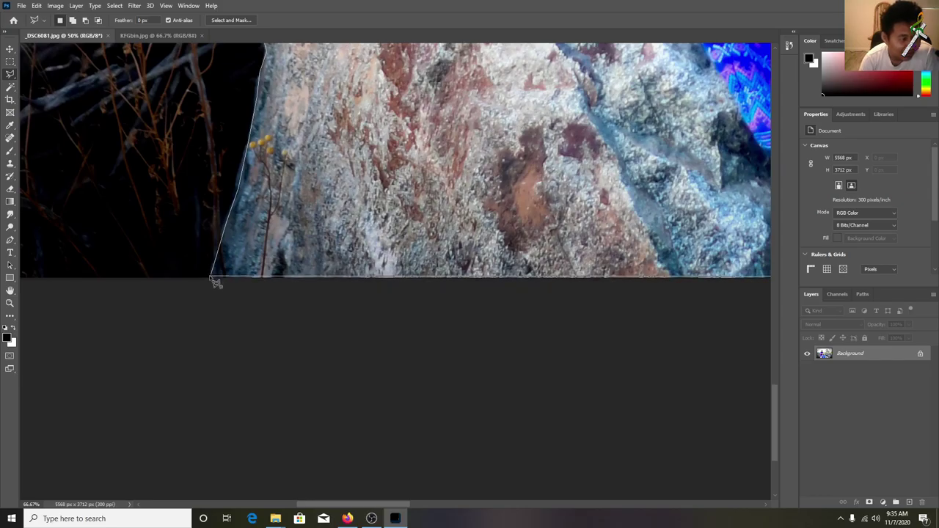
left_click(211, 277)
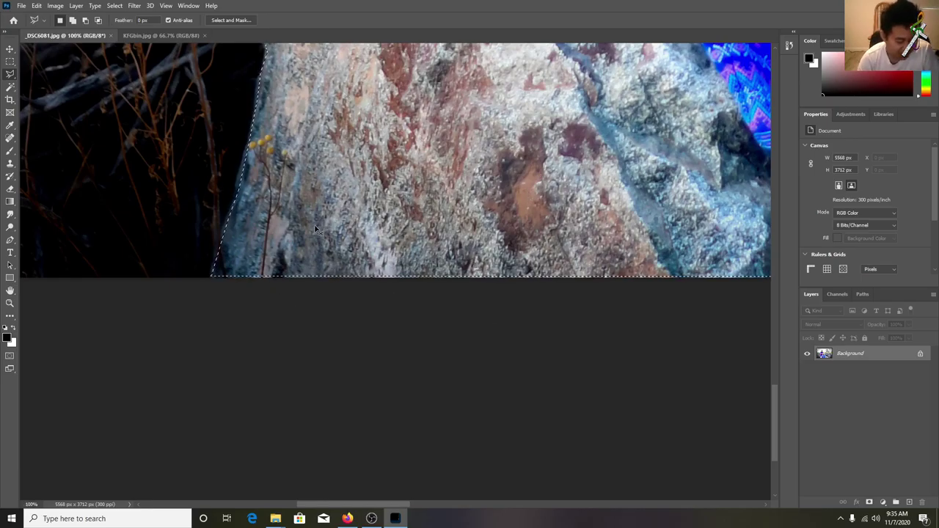
- Switch to the Move tool and display the KFGbin.jpg waterfall tab
scroll(316, 228, "down", 3)
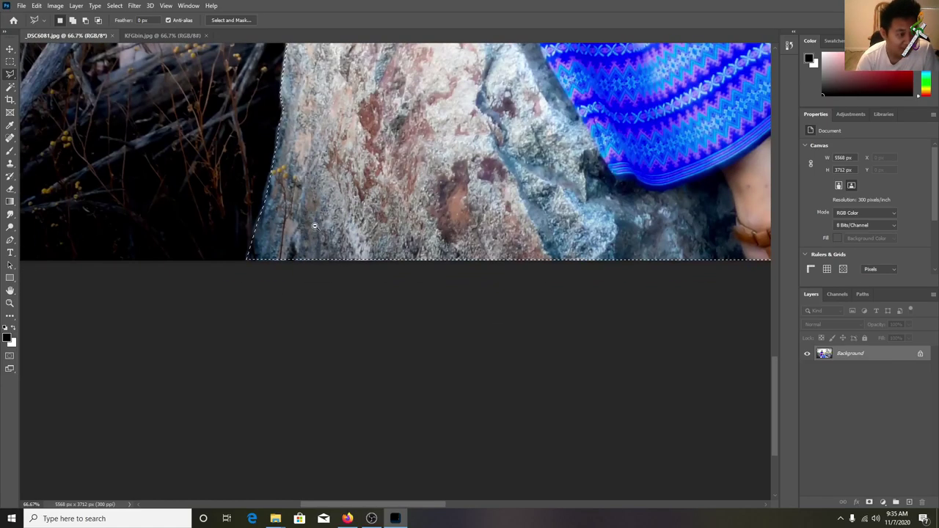
scroll(495, 121, "down", 1)
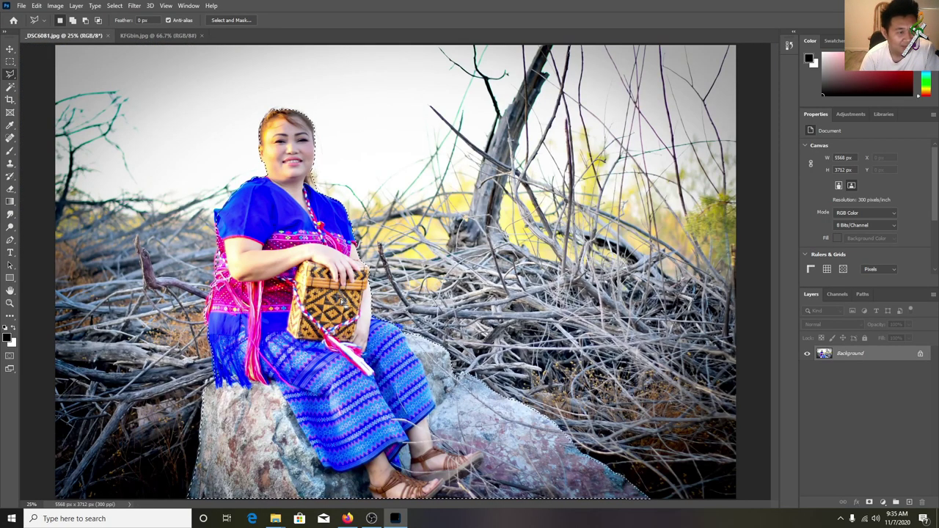
left_click(10, 49)
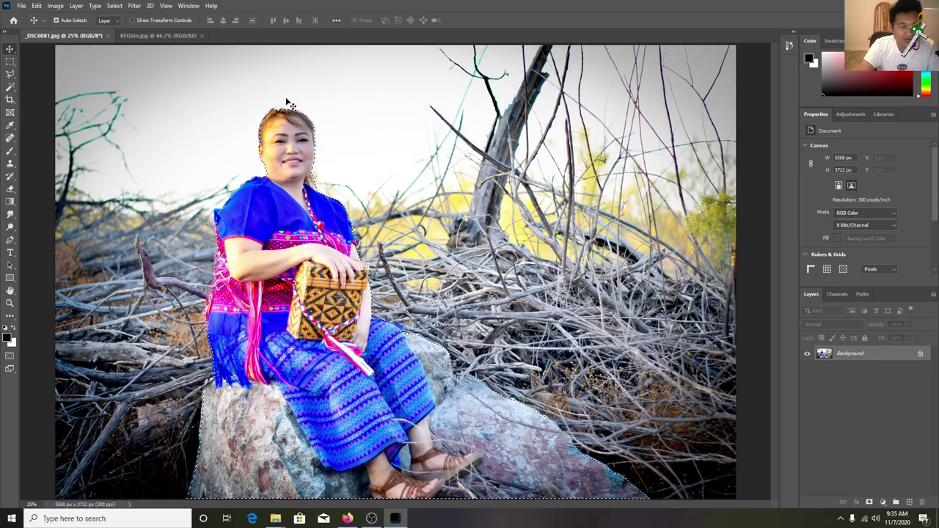
left_click(155, 35)
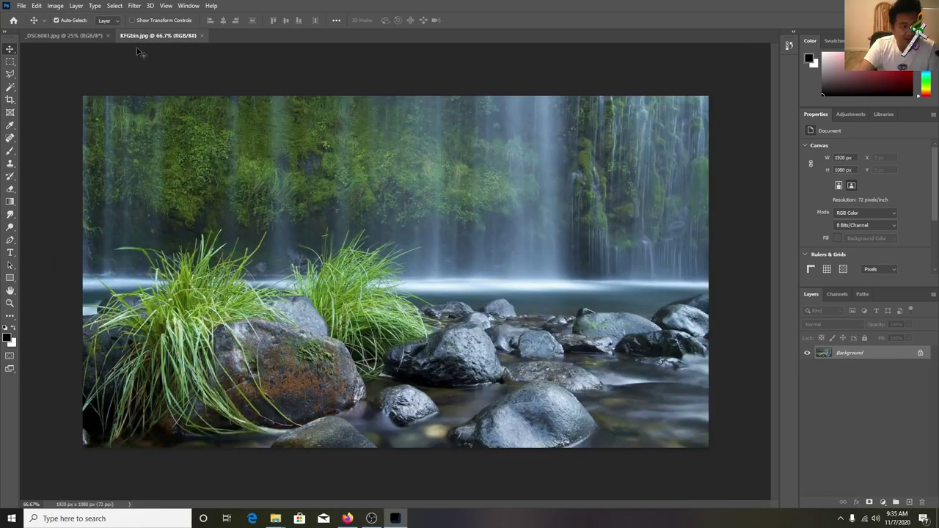
left_click(83, 36)
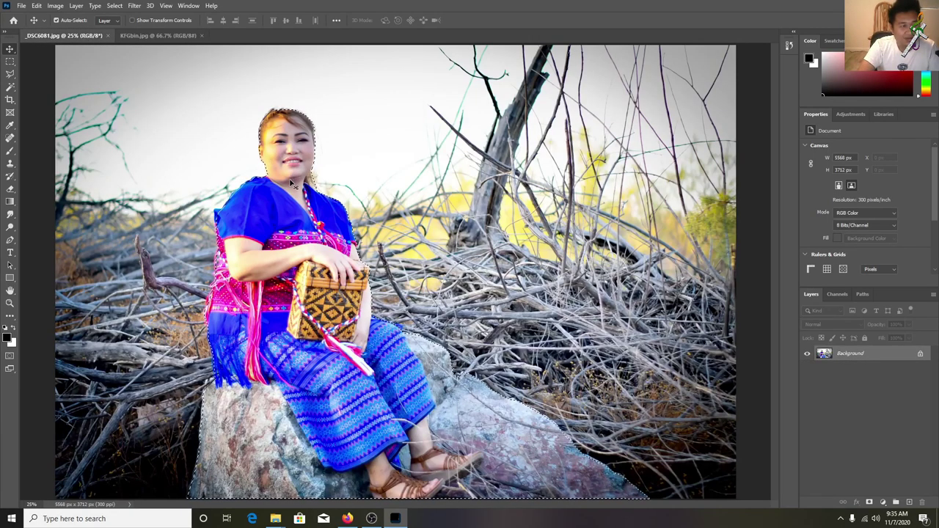
left_click_drag(283, 245, 170, 37)
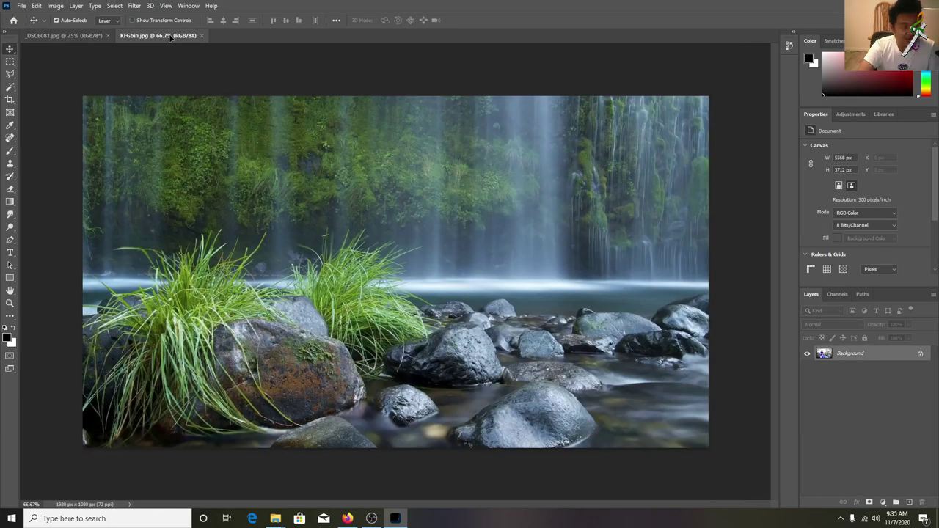
left_click_drag(284, 301, 284, 303)
left_click_drag(300, 191, 329, 307)
key("ctrl+e")
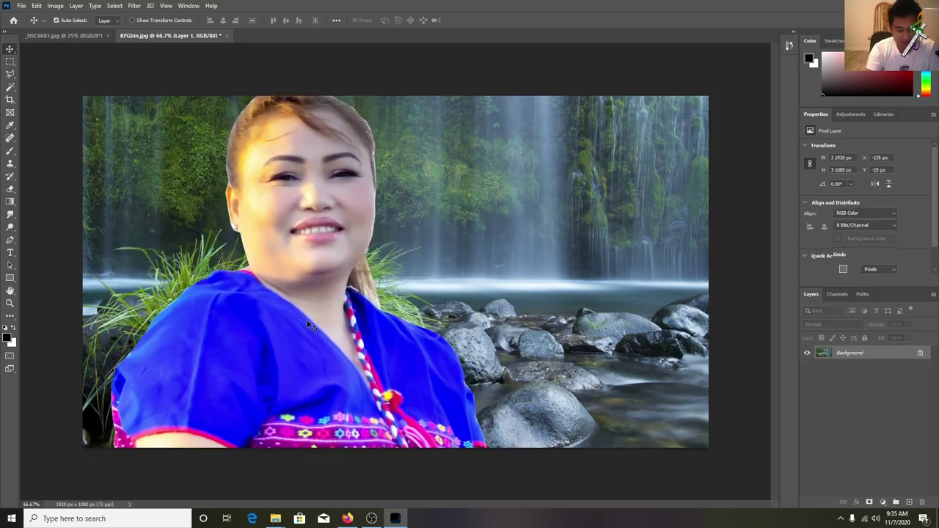
key("ctrl+z")
left_click(81, 36)
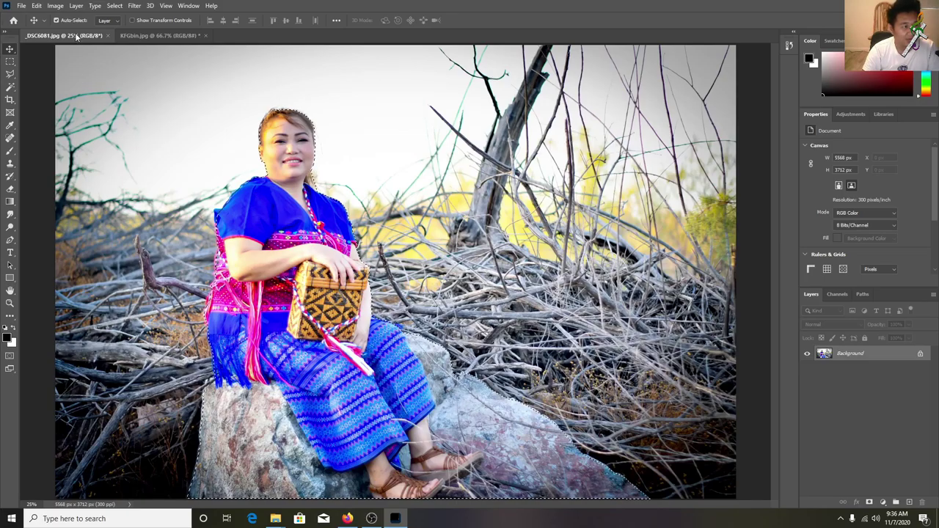
left_click_drag(76, 37, 503, 228)
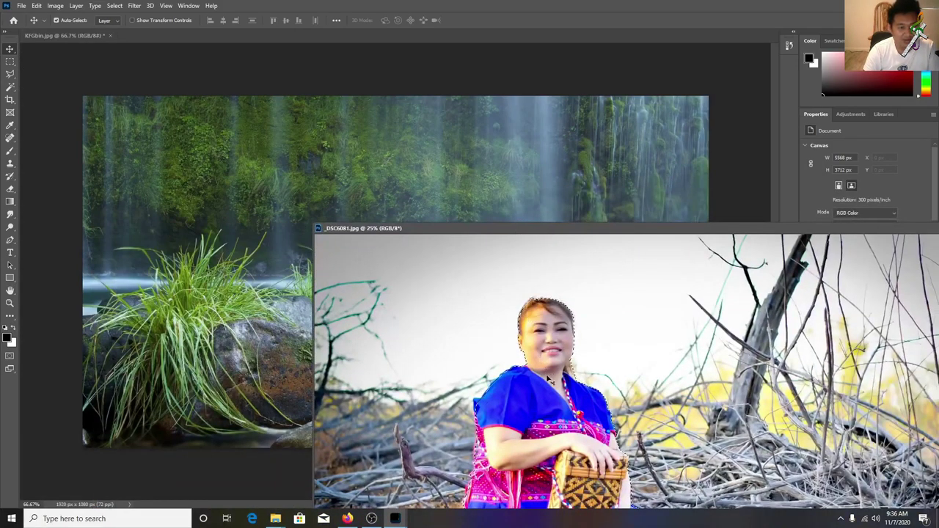
- Float the _DSC6081 window, drag the selected woman into KFGbin.jpg as Layer 1, and centre her
left_click_drag(503, 230, 647, 193)
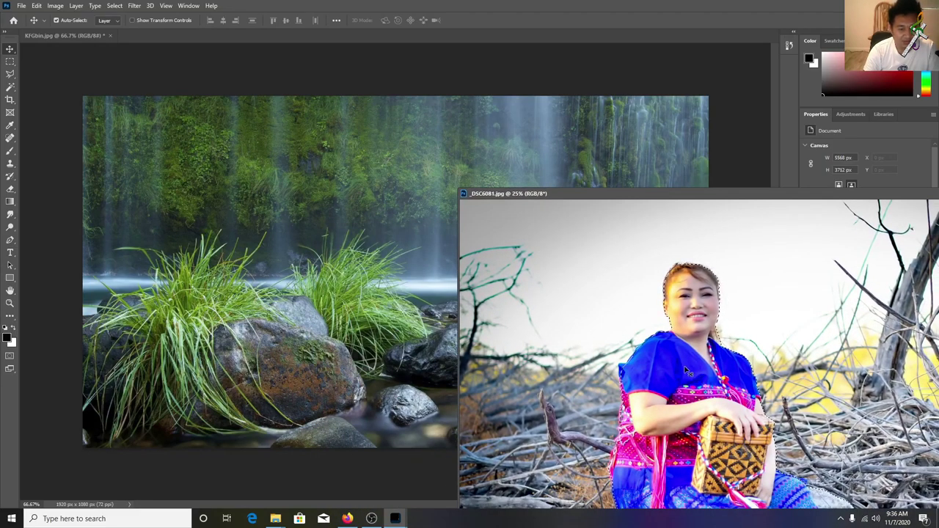
left_click_drag(686, 370, 208, 292)
left_click_drag(662, 201, 646, 35)
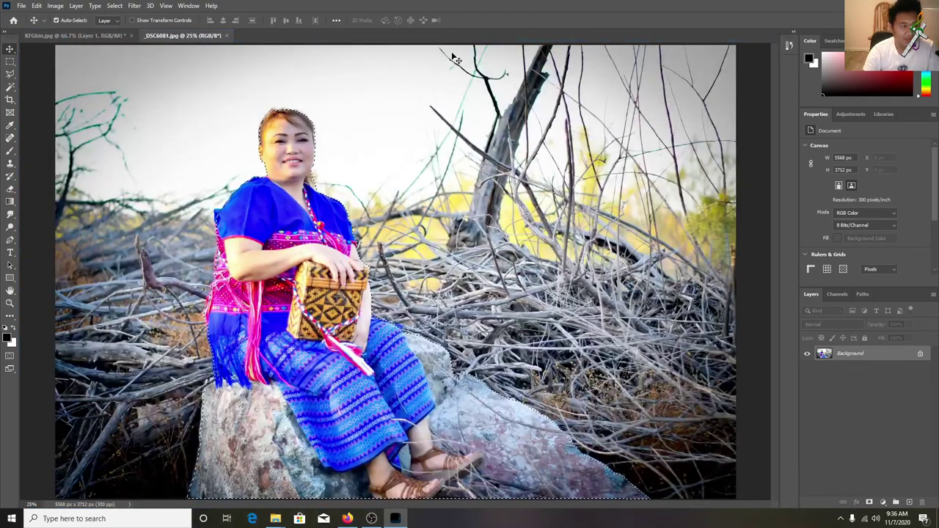
left_click(80, 35)
left_click_drag(292, 204, 328, 211)
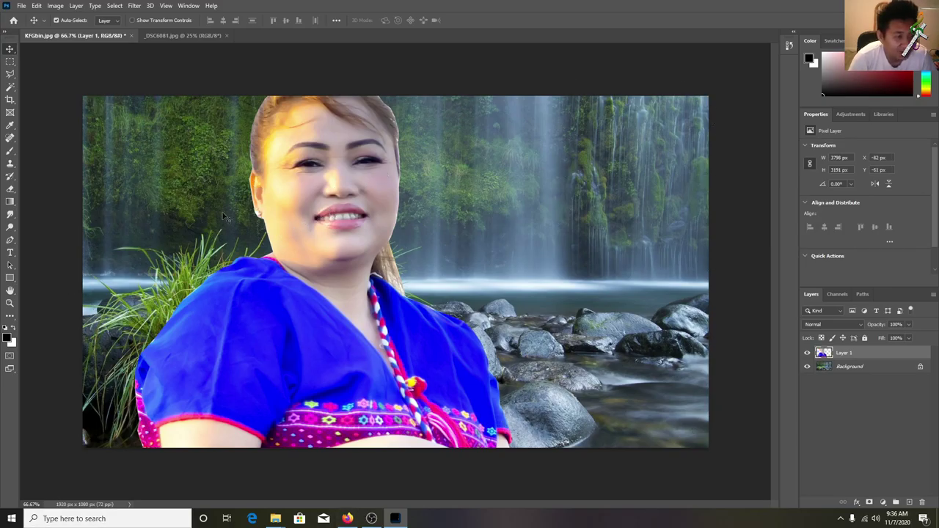
- Lower the woman, enter Edit > Free Transform, and make first small resizes and moves
left_click_drag(348, 156, 350, 190)
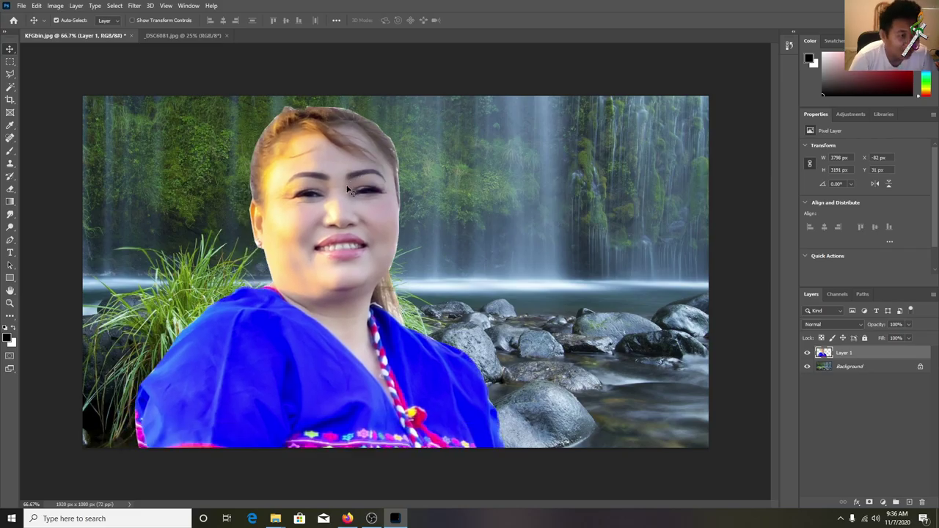
left_click(36, 6)
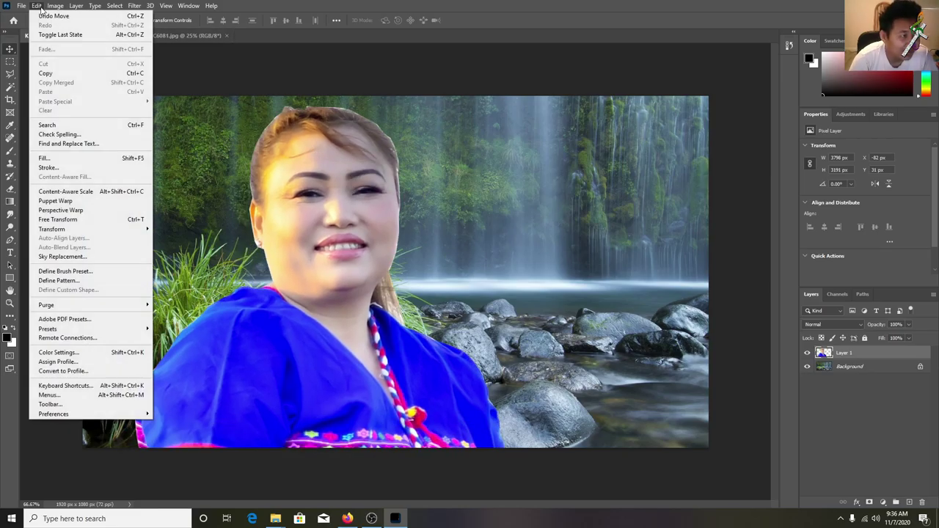
left_click(59, 219)
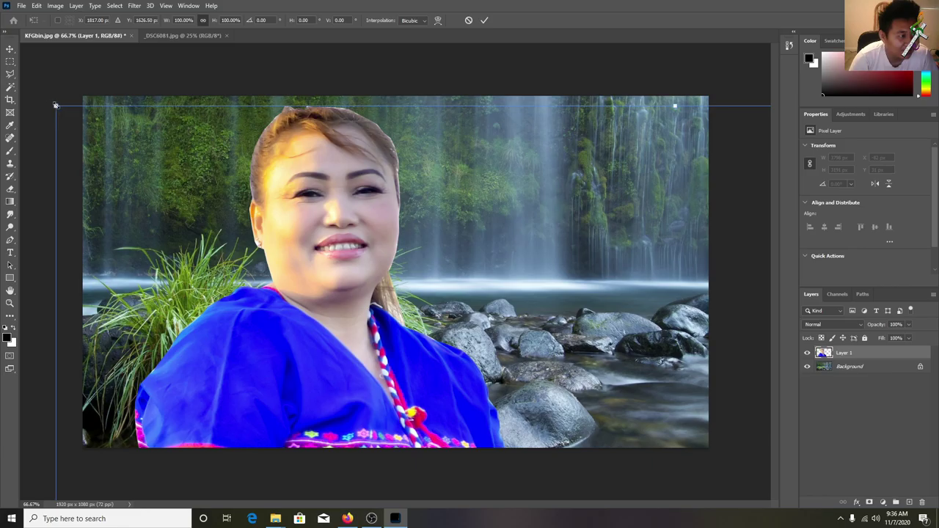
left_click_drag(56, 105, 87, 103)
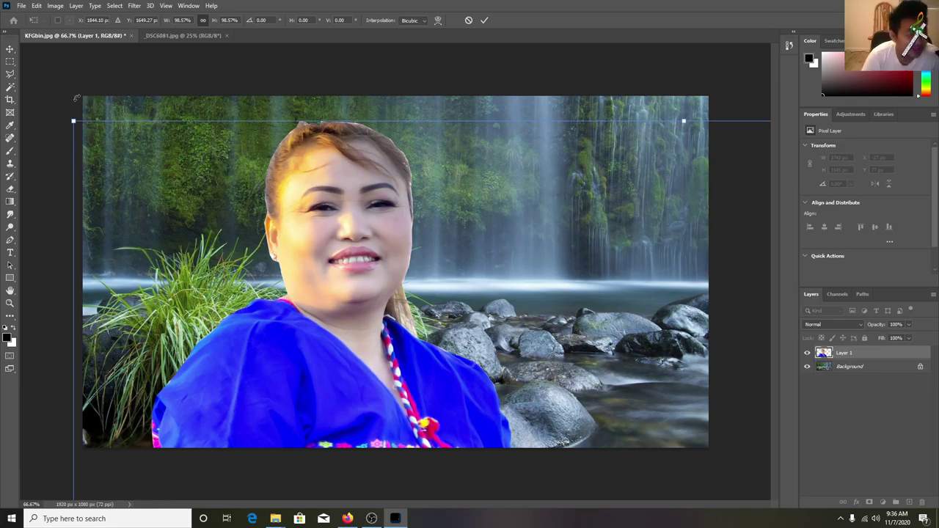
left_click_drag(74, 121, 94, 120)
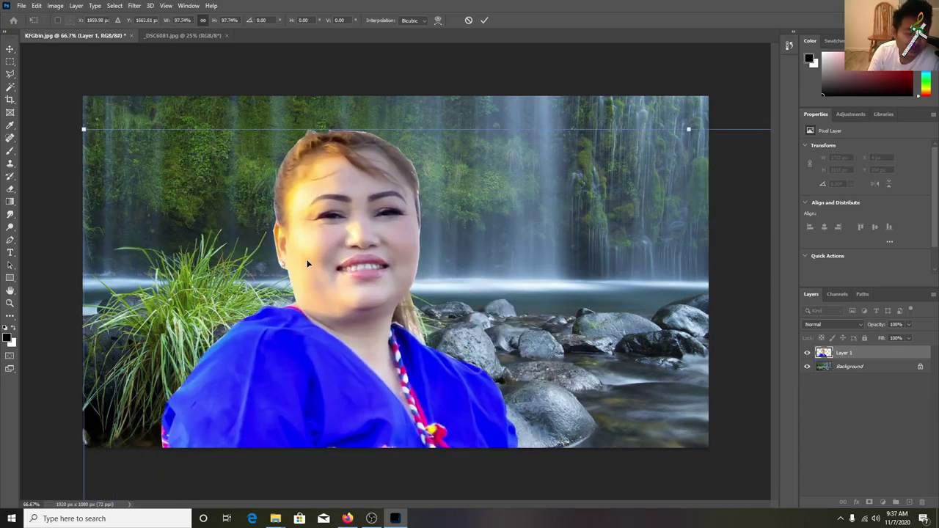
left_click_drag(313, 263, 282, 198)
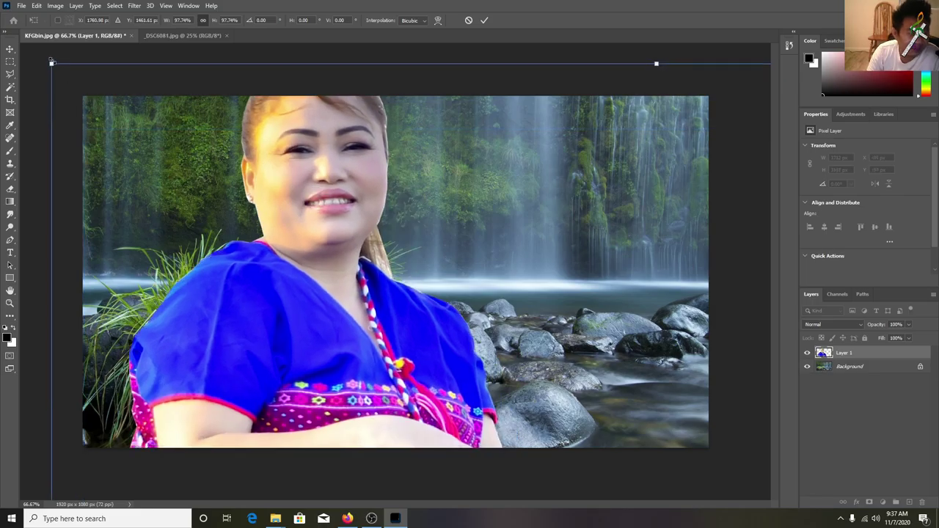
- Scale the woman down through 70%, 53%, 36% and 30% to 27.34%, seating her on the left rocks
left_click_drag(51, 64, 426, 290)
left_click_drag(565, 414, 270, 182)
left_click_drag(532, 133, 562, 310)
left_click_drag(378, 369, 252, 208)
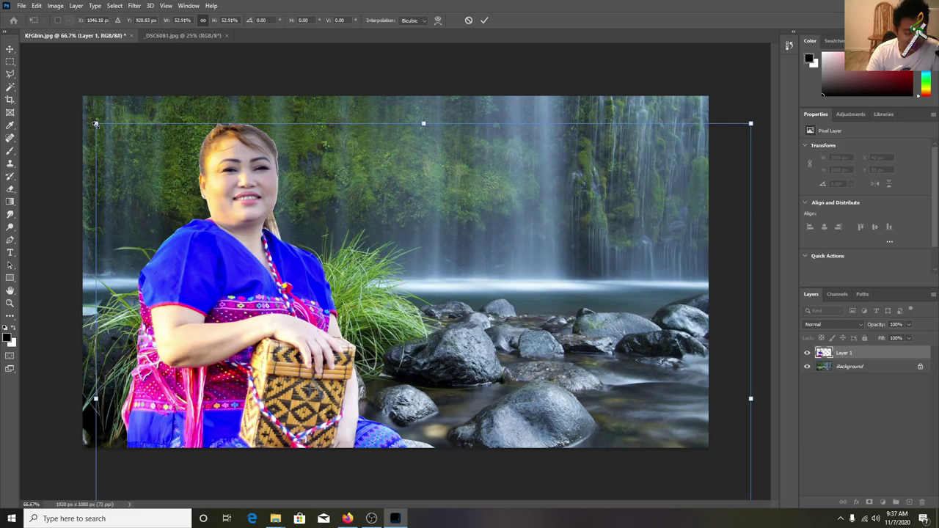
left_click_drag(95, 123, 157, 345)
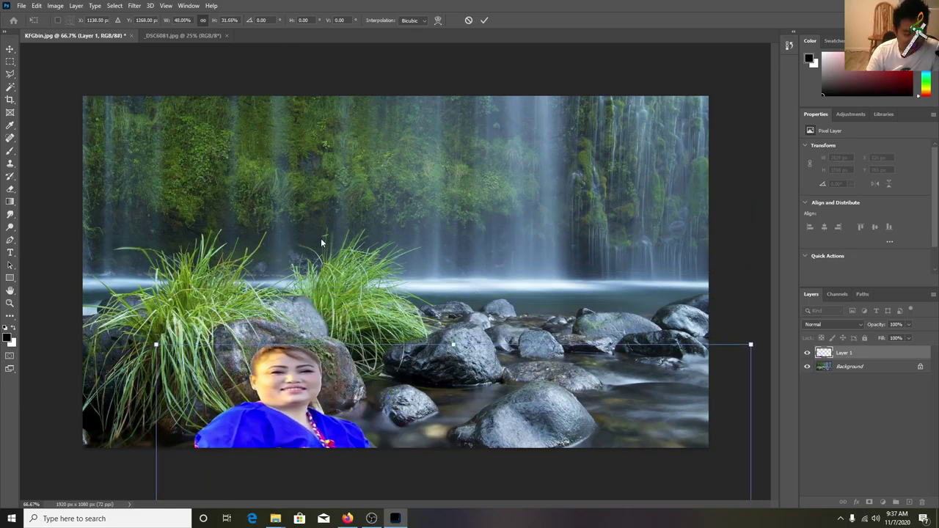
key("ctrl+z")
left_click_drag(95, 124, 307, 236)
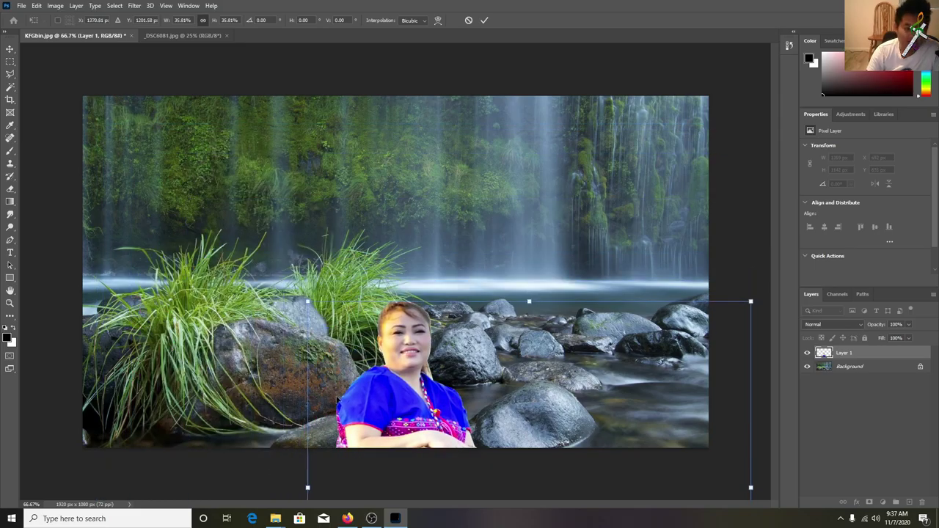
left_click_drag(400, 399, 177, 182)
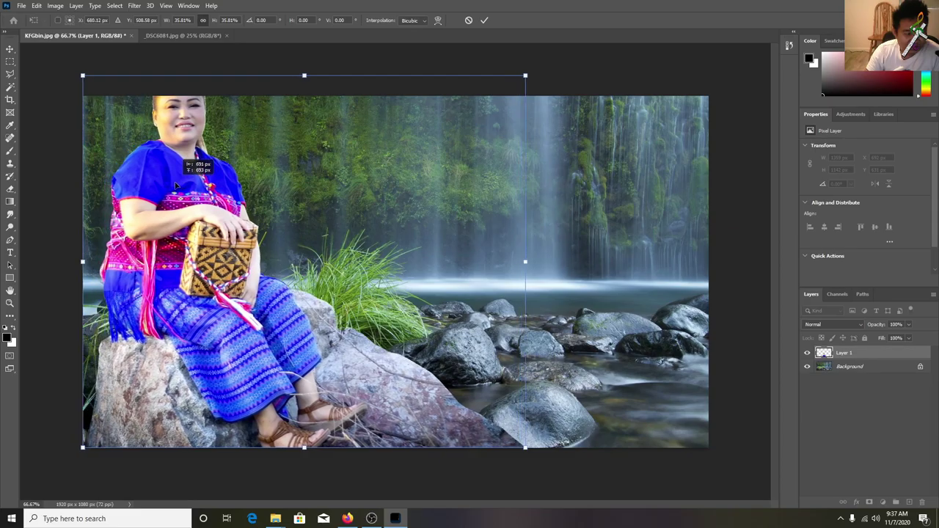
left_click_drag(84, 75, 172, 193)
left_click_drag(317, 366, 210, 365)
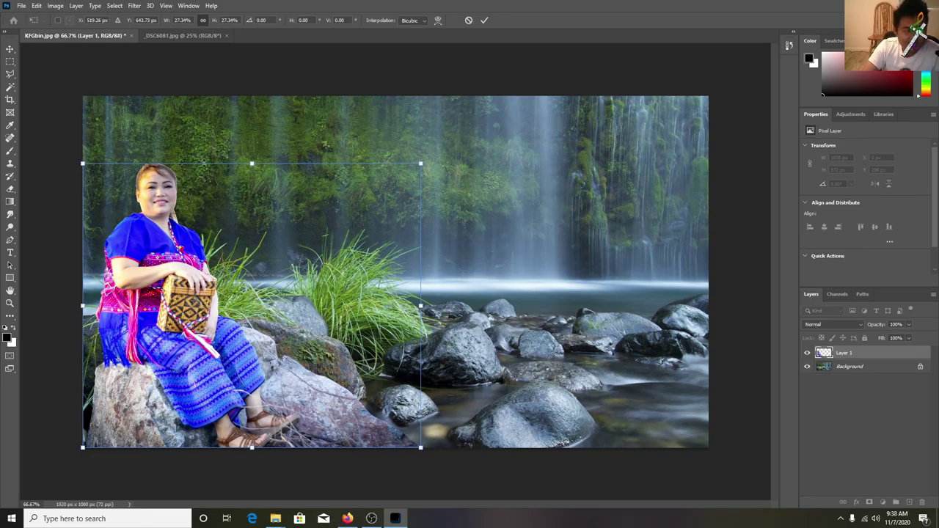
- Try flipping the woman horizontally and vertically, then restore her original orientation
right_click(166, 255)
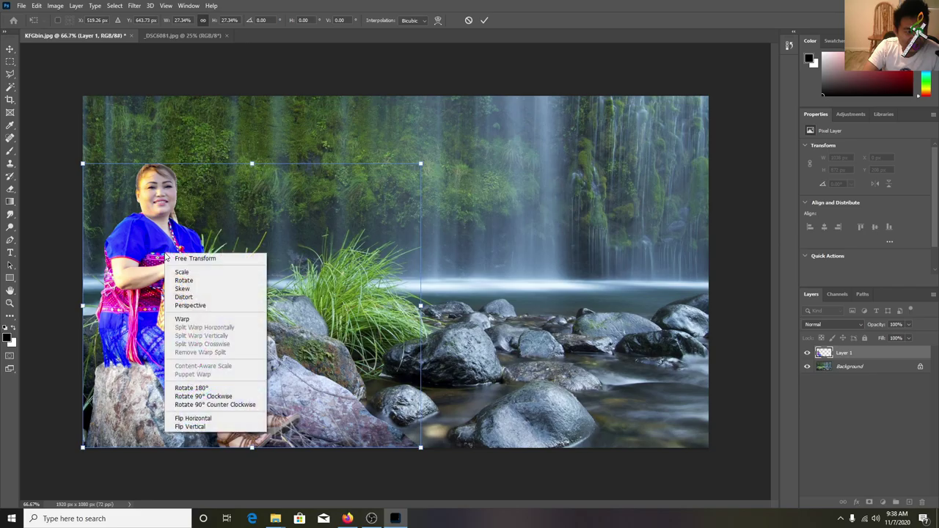
left_click(211, 419)
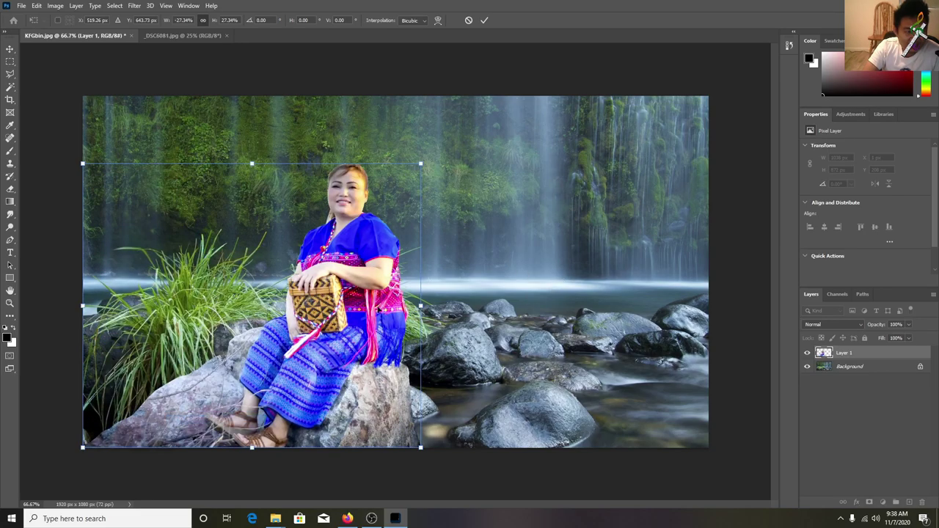
right_click(327, 270)
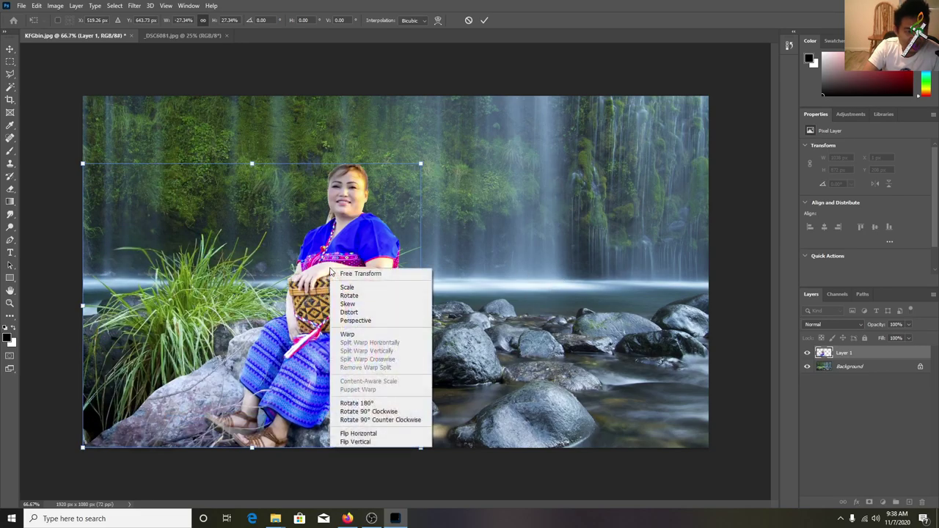
left_click(378, 432)
right_click(163, 234)
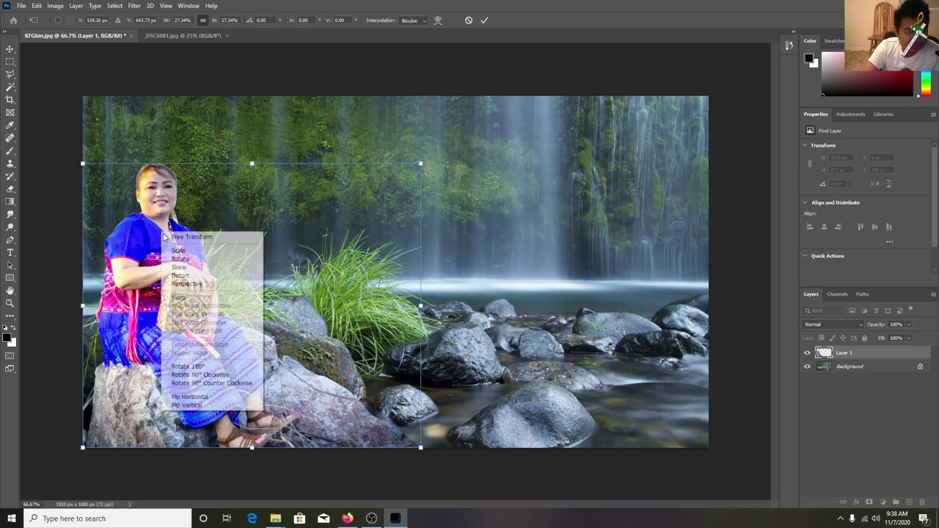
left_click(214, 411)
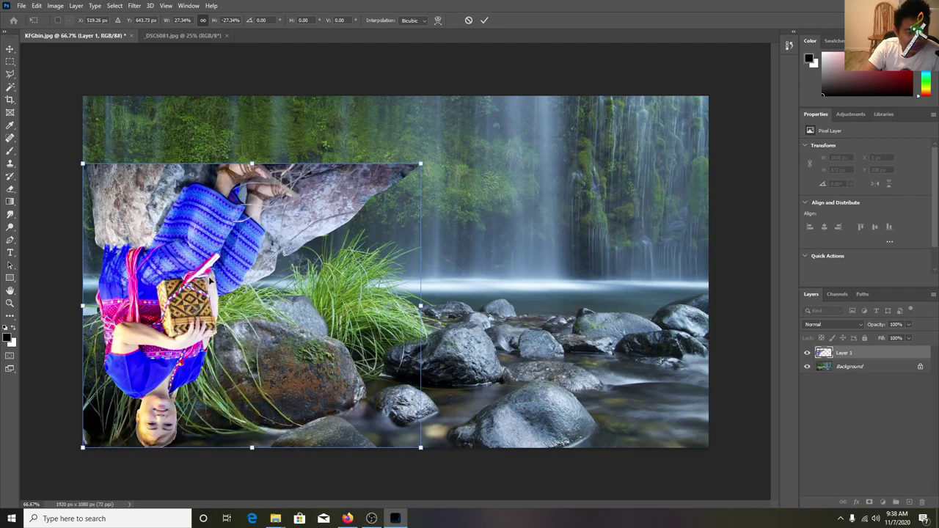
right_click(210, 281)
left_click(239, 454)
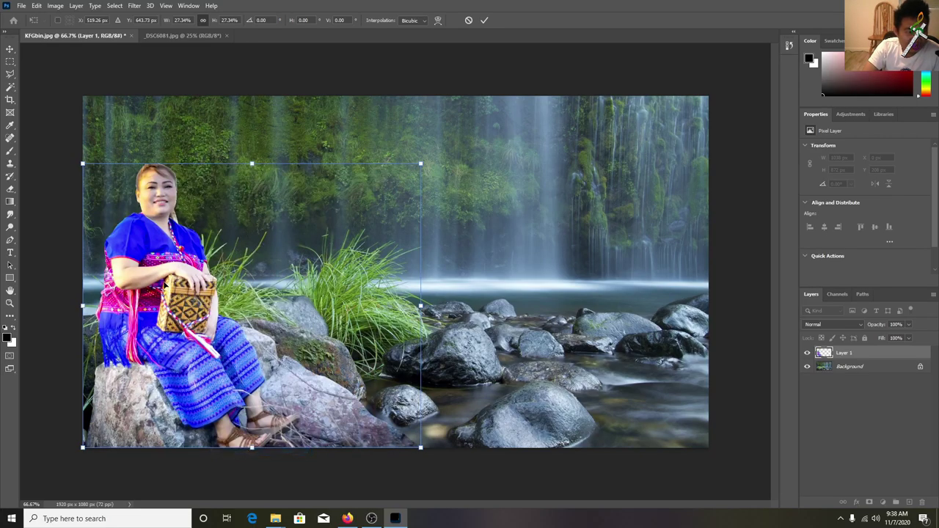
right_click(167, 227)
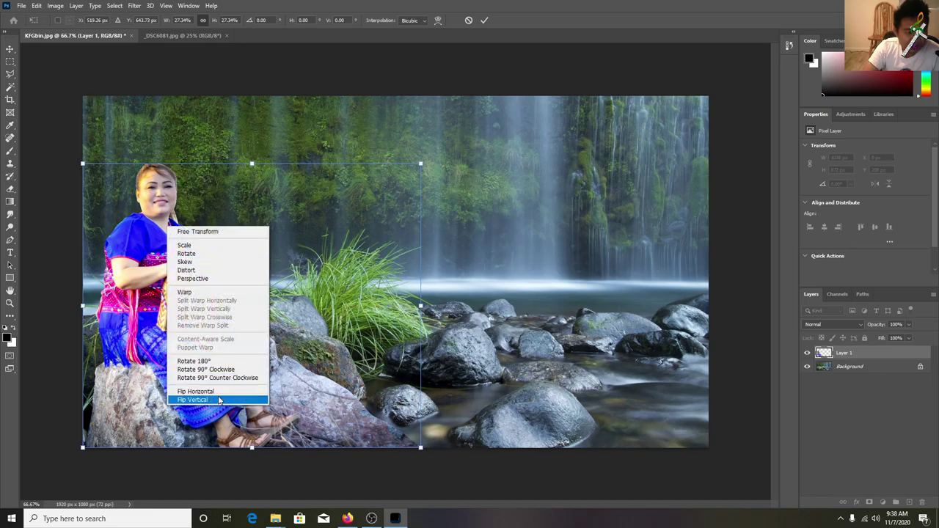
left_click(439, 232)
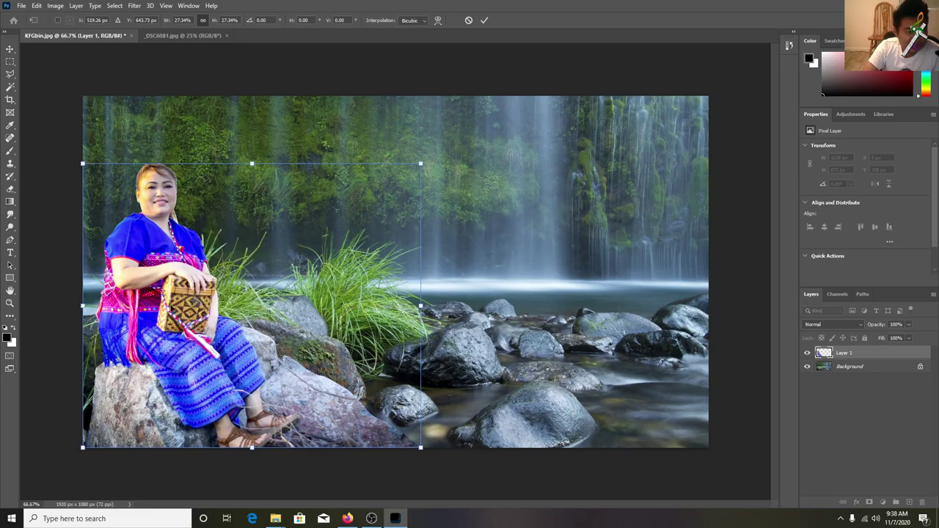
- Nudge the woman left onto the rock, shrink her slightly, and commit at 1056 × 887 px
mouse_move(172, 309)
left_mouse_down()
mouse_move(162, 312)
mouse_move(173, 313)
left_mouse_up()
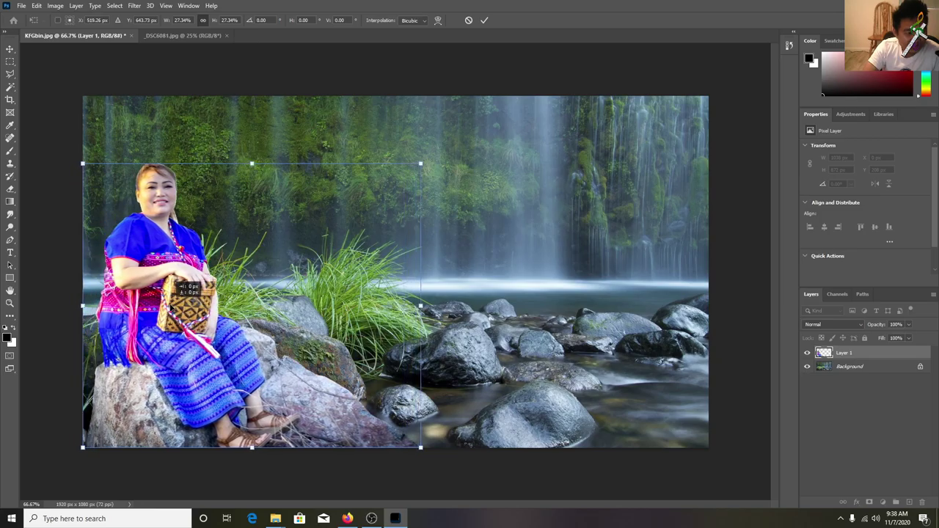
mouse_move(420, 164)
left_mouse_down()
mouse_move(400, 180)
mouse_move(426, 156)
left_mouse_up()
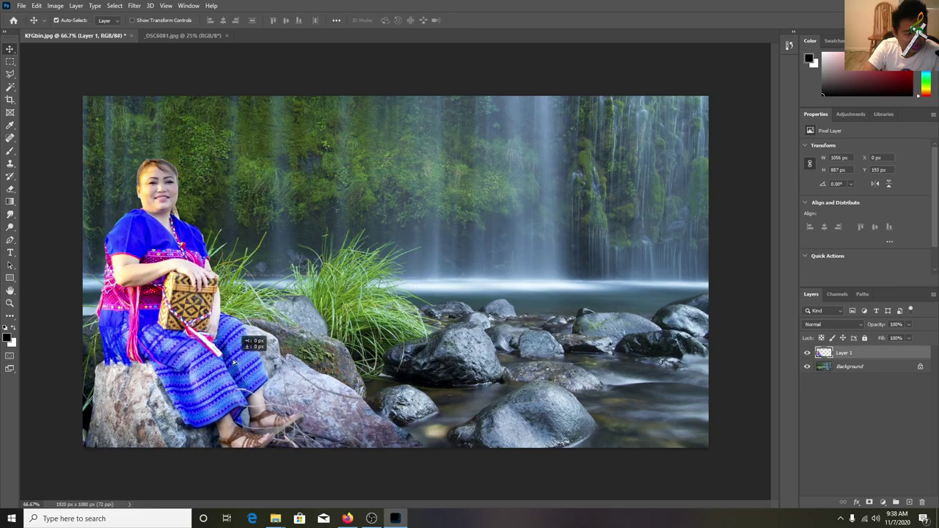
key("Return")
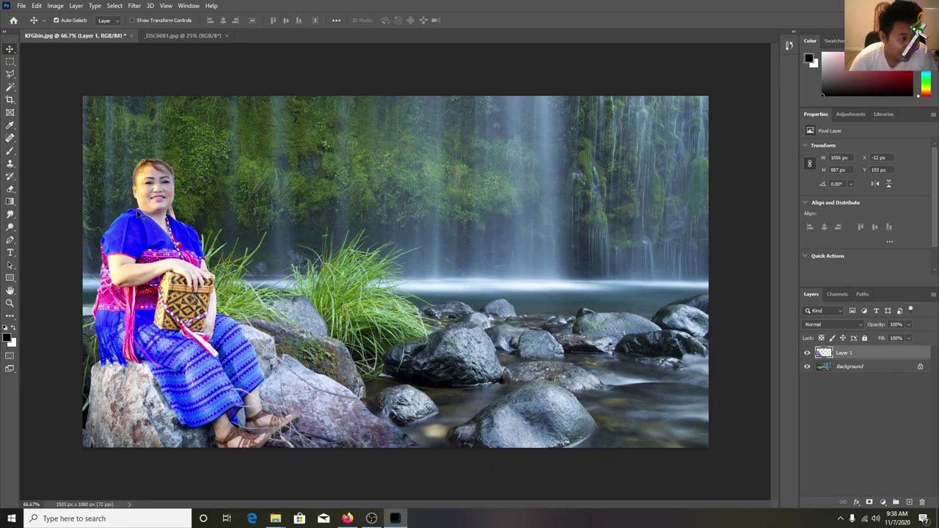
- Zoom to 400% on the woman's face for edge inspection and pick the Blur tool group
scroll(147, 210, "up", 2)
scroll(148, 210, "up", 2)
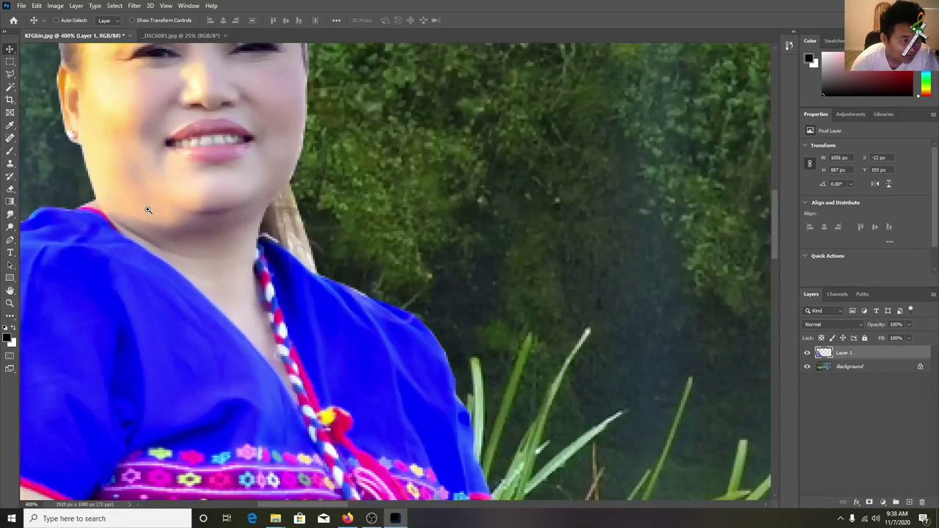
left_click_drag(147, 210, 198, 346)
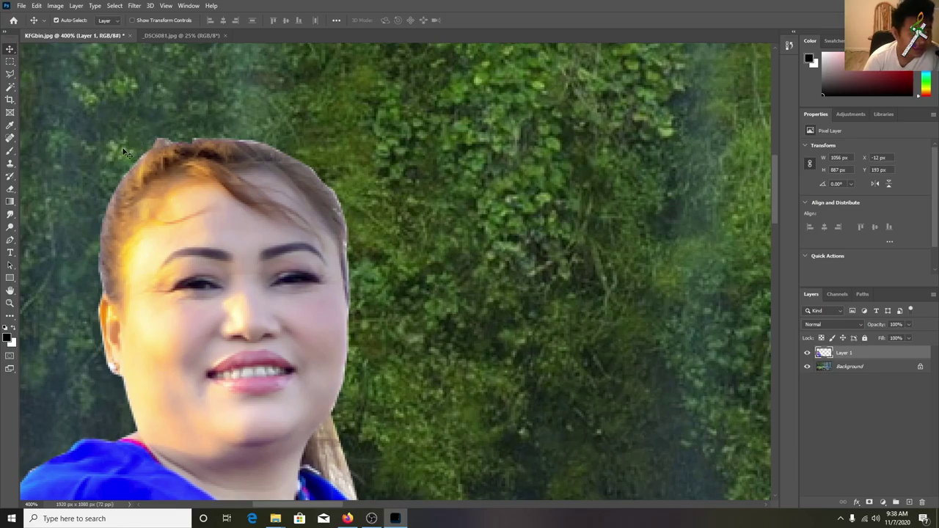
left_click(23, 5)
left_click(395, 176)
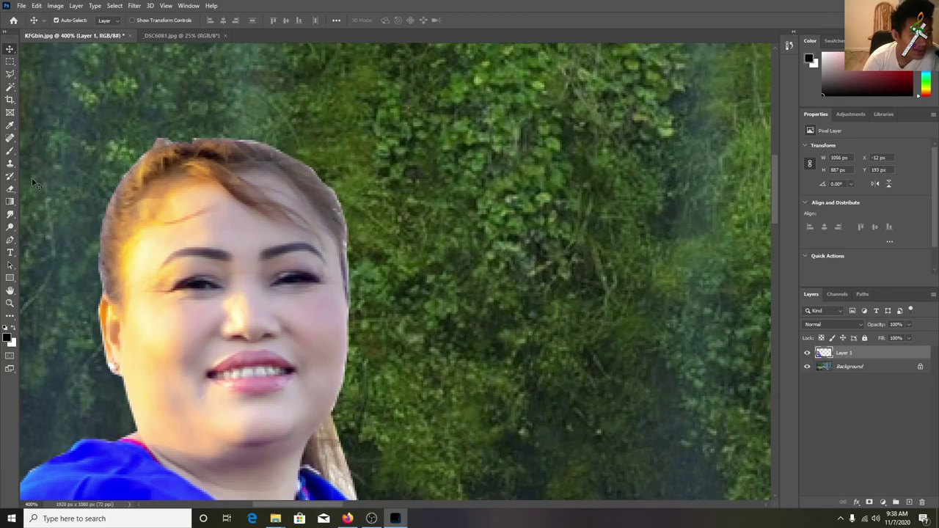
left_click(11, 216)
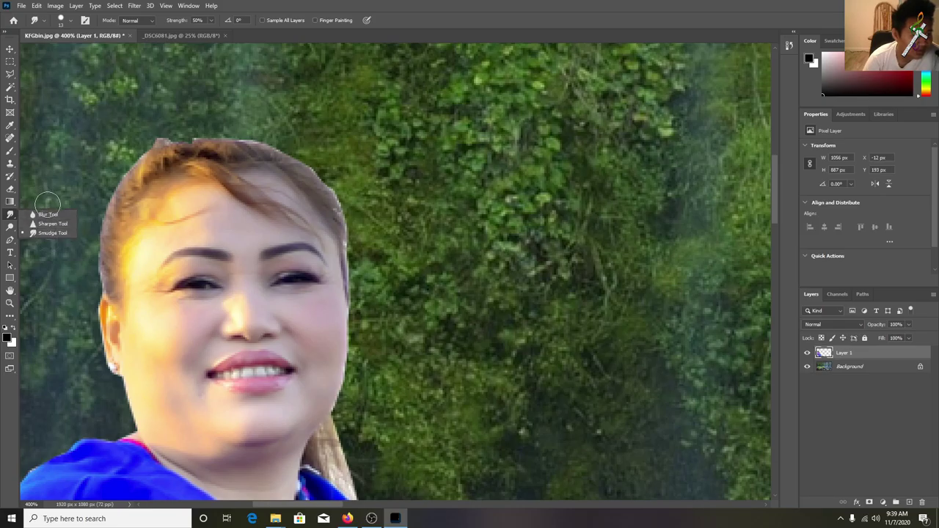
- Select the Smudge Tool, undo a test stroke, and set a small brush size
left_click(42, 233)
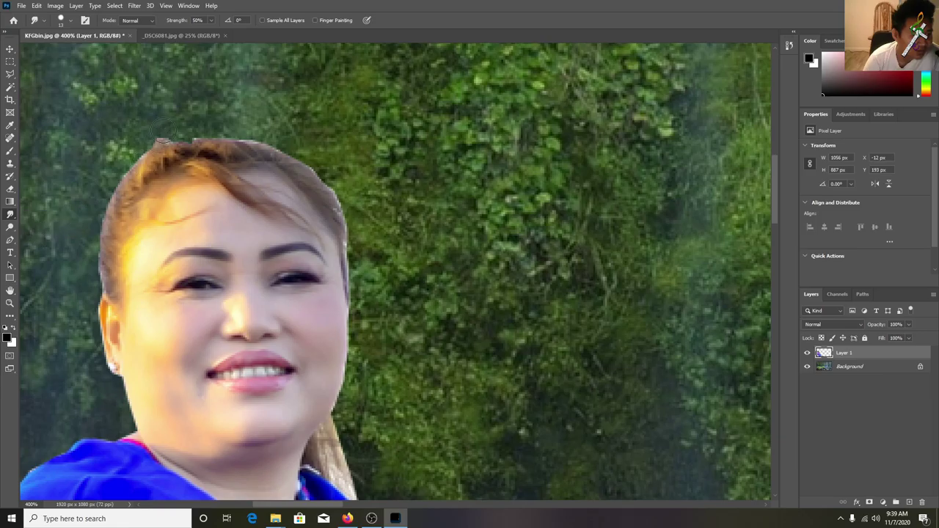
left_click_drag(170, 167, 155, 110)
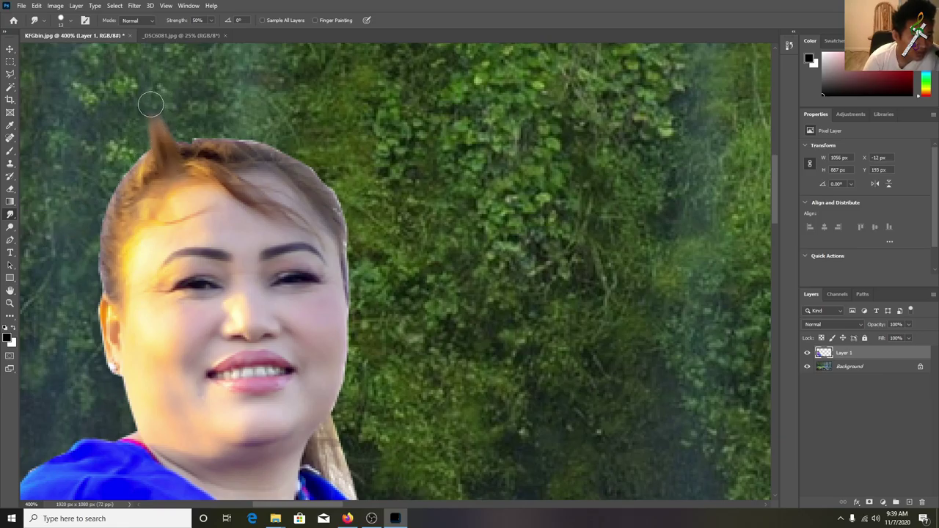
key("ctrl+z")
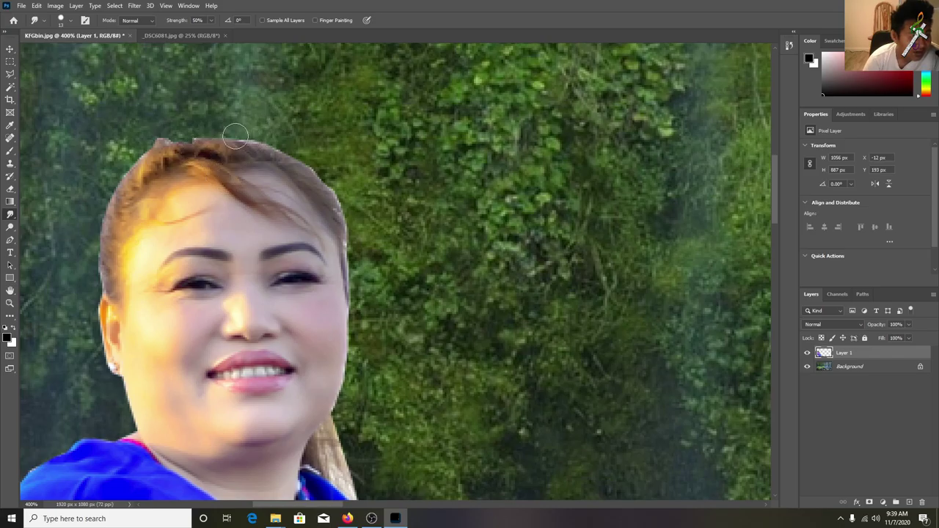
right_click(200, 174)
left_click_drag(257, 191, 298, 192)
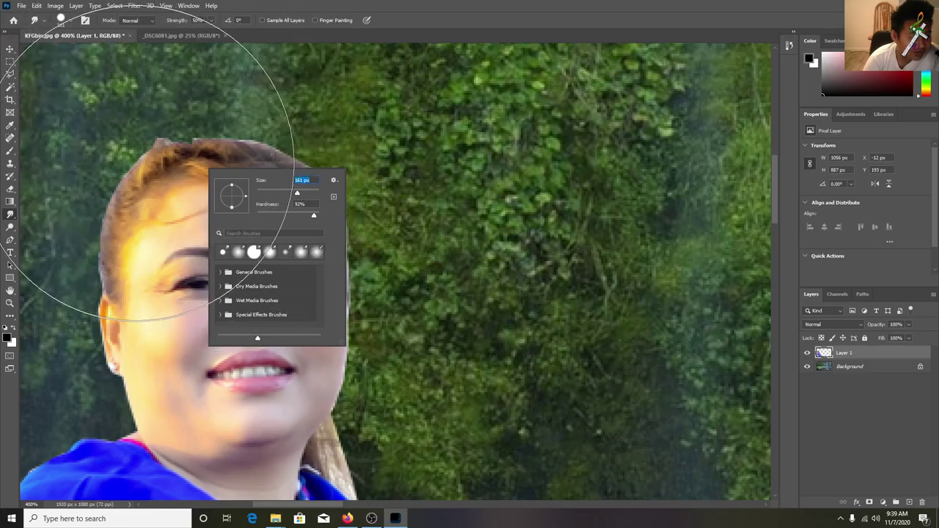
left_click_drag(297, 193, 268, 195)
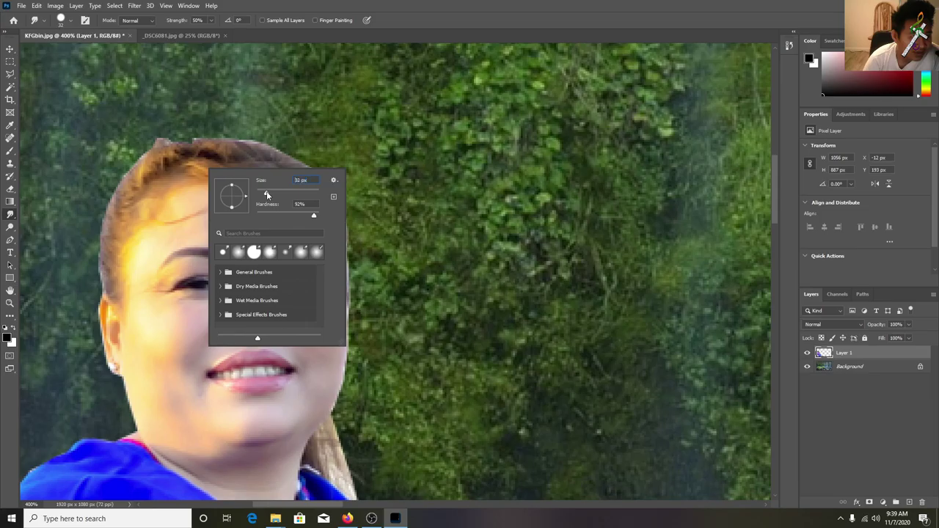
left_click(170, 111)
- Smudge the hair's top edge and its right edge down to the shoulder
mouse_move(168, 111)
left_mouse_down()
mouse_move(168, 102)
mouse_move(157, 105)
mouse_move(140, 131)
mouse_move(119, 136)
mouse_move(120, 151)
mouse_move(93, 164)
mouse_move(80, 277)
left_mouse_up()
mouse_move(165, 113)
left_mouse_down()
mouse_move(188, 105)
mouse_move(182, 125)
mouse_move(152, 126)
mouse_move(176, 132)
mouse_move(248, 117)
mouse_move(330, 155)
mouse_move(337, 177)
left_mouse_up()
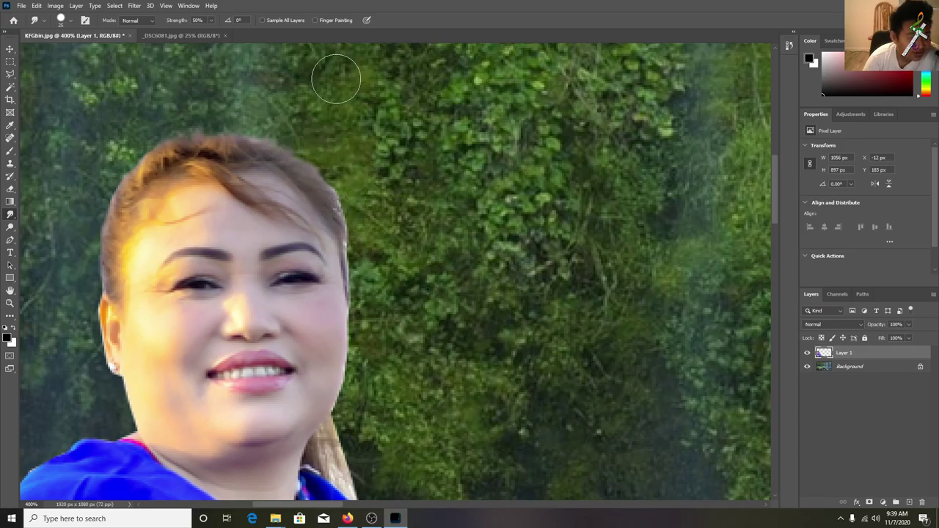
mouse_move(365, 196)
left_mouse_down()
mouse_move(363, 240)
mouse_move(377, 247)
mouse_move(362, 290)
mouse_move(386, 302)
left_mouse_up()
scroll(385, 300, "down", 1)
scroll(385, 300, "down", 5)
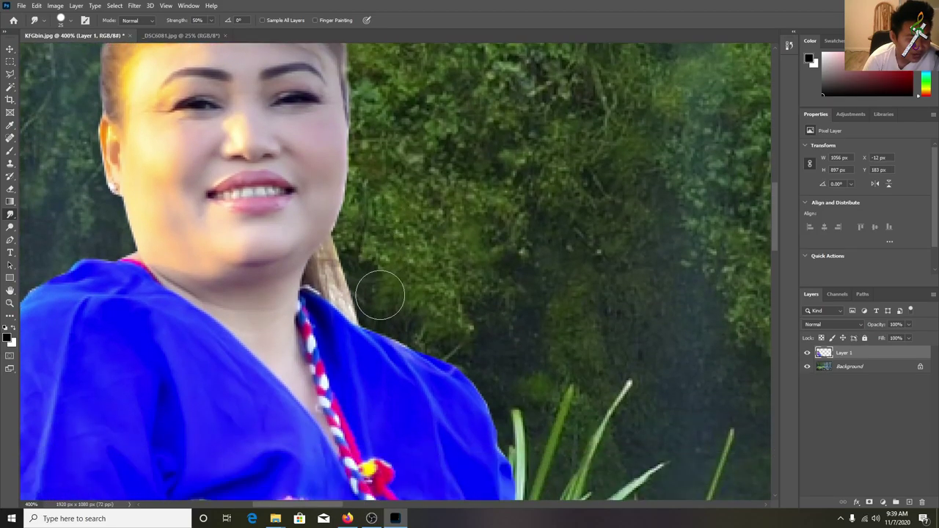
left_click_drag(364, 262, 364, 248)
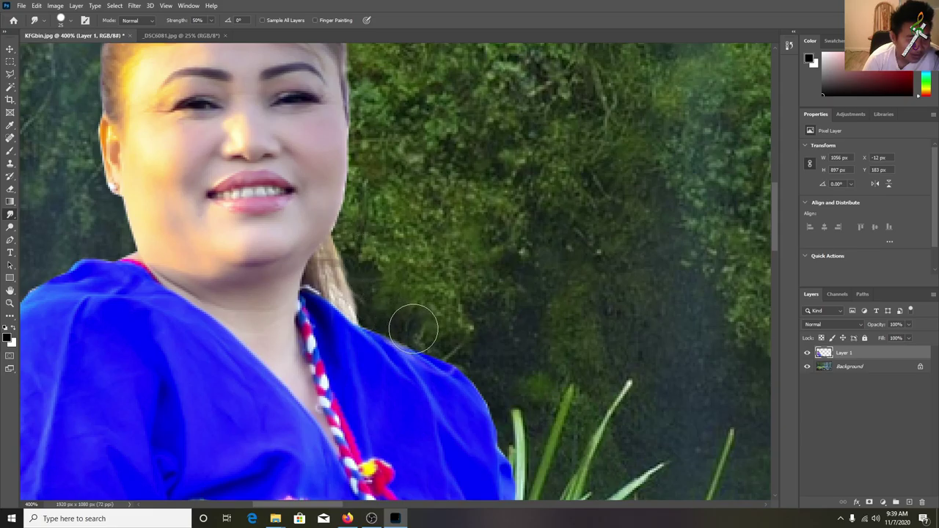
- Pan down over the lower shirt, skirt and woven box, then back to the face
left_click_drag(457, 386, 340, 193)
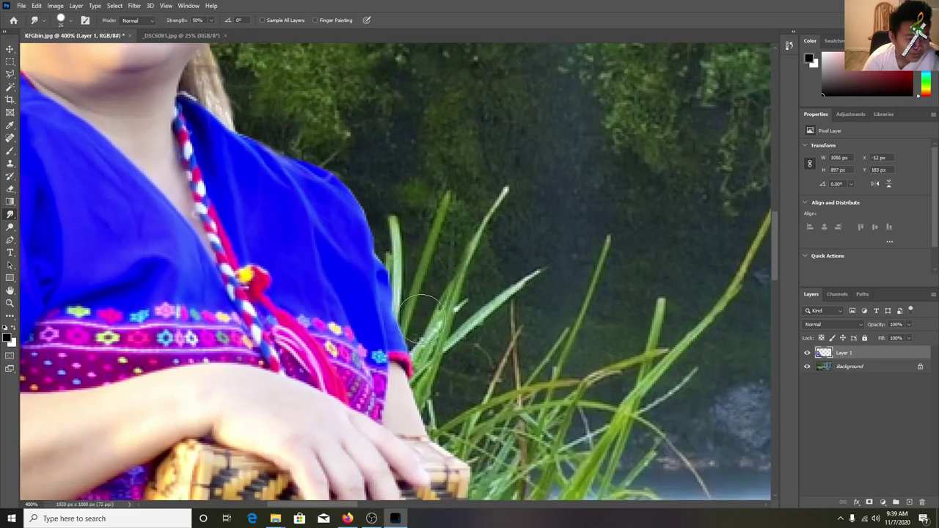
scroll(419, 278, "down", 4)
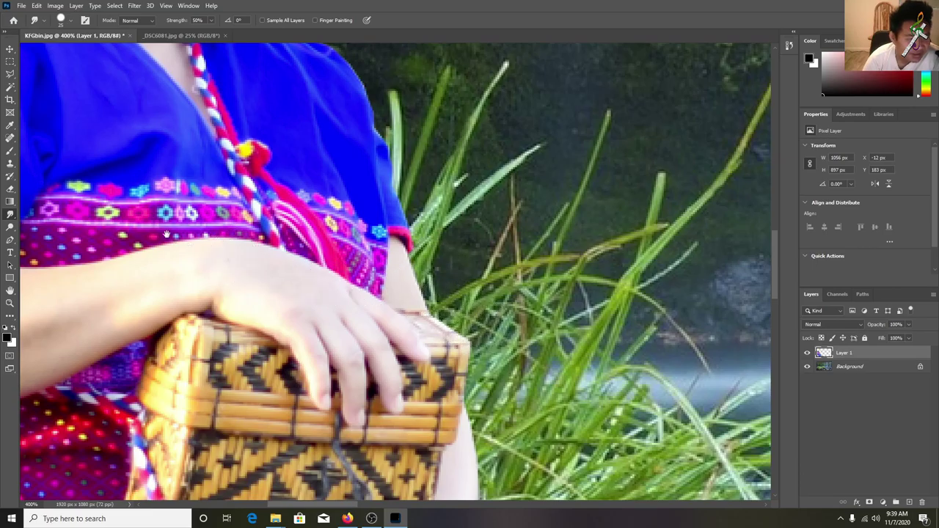
left_click_drag(384, 287, 646, 411)
left_click_drag(242, 81, 296, 100)
scroll(296, 100, "down", 3)
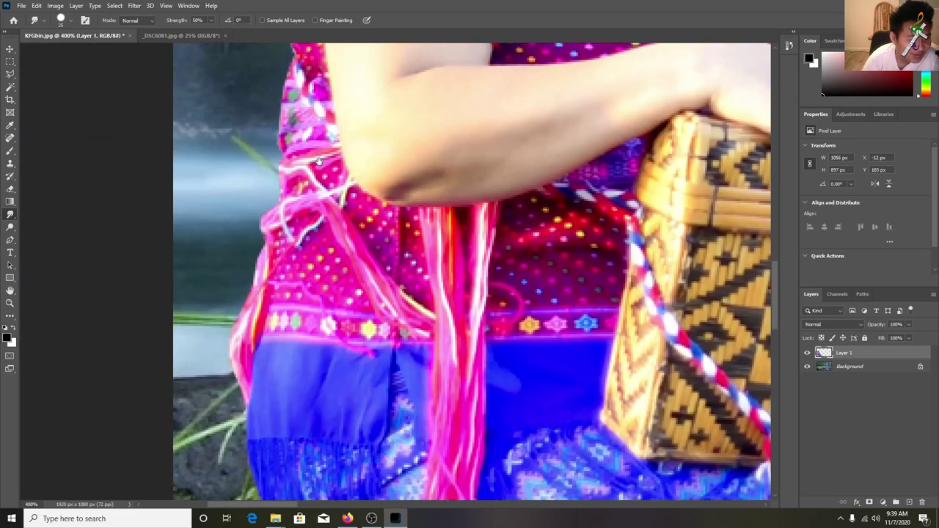
scroll(296, 100, "up", 3)
left_click_drag(110, 74, 314, 365)
scroll(314, 365, "up", 5)
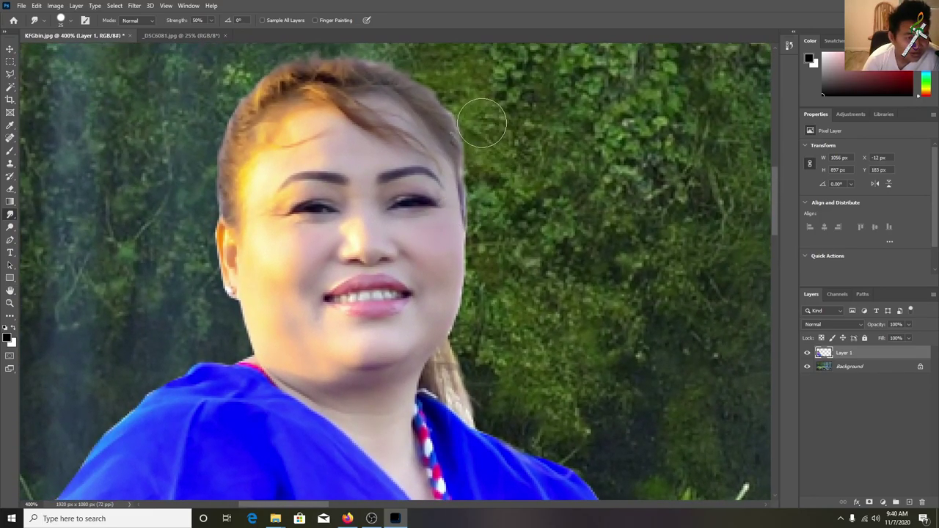
scroll(382, 172, "down", 6)
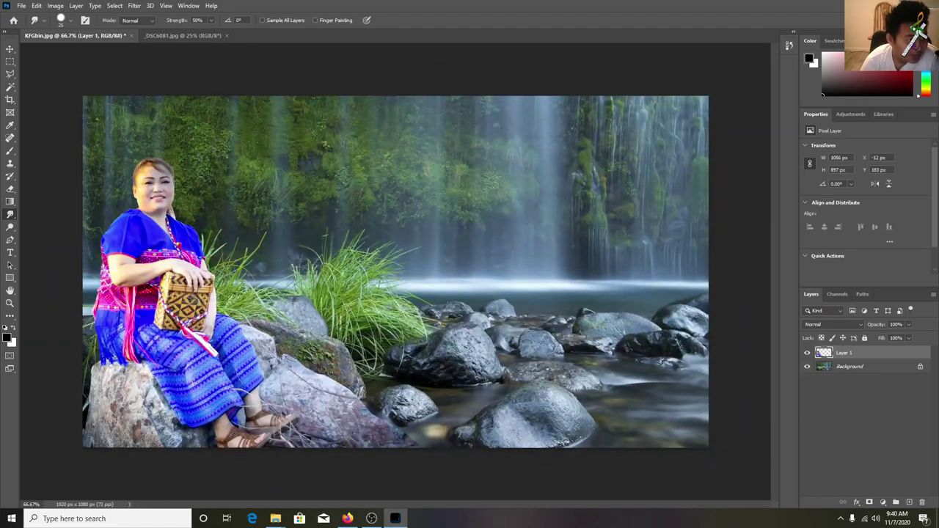
left_click(10, 49)
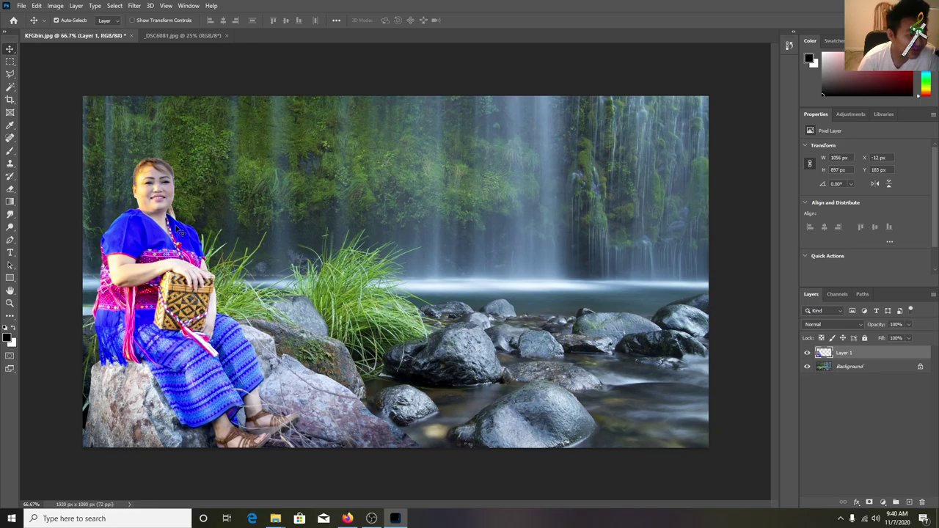
left_click(319, 190)
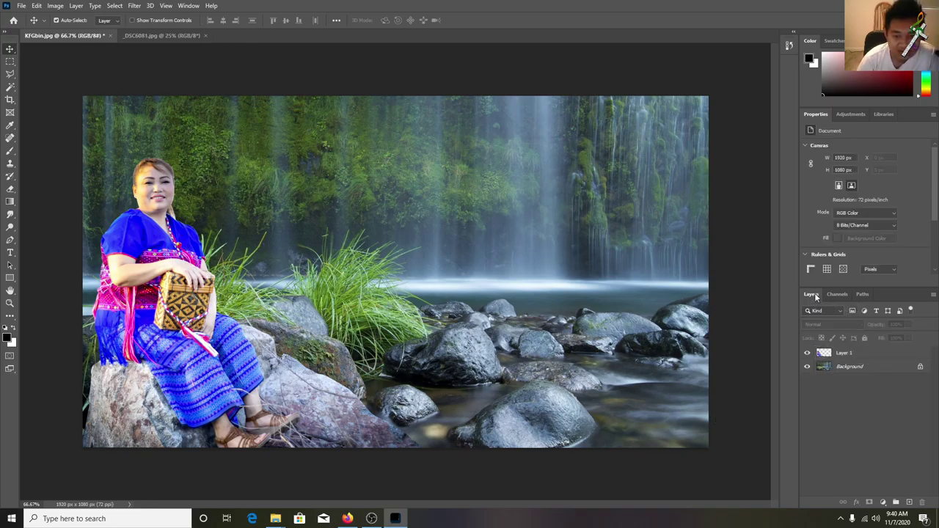
mouse_move(905, 295)
left_mouse_down()
mouse_move(685, 218)
mouse_move(760, 274)
mouse_move(894, 291)
left_mouse_up()
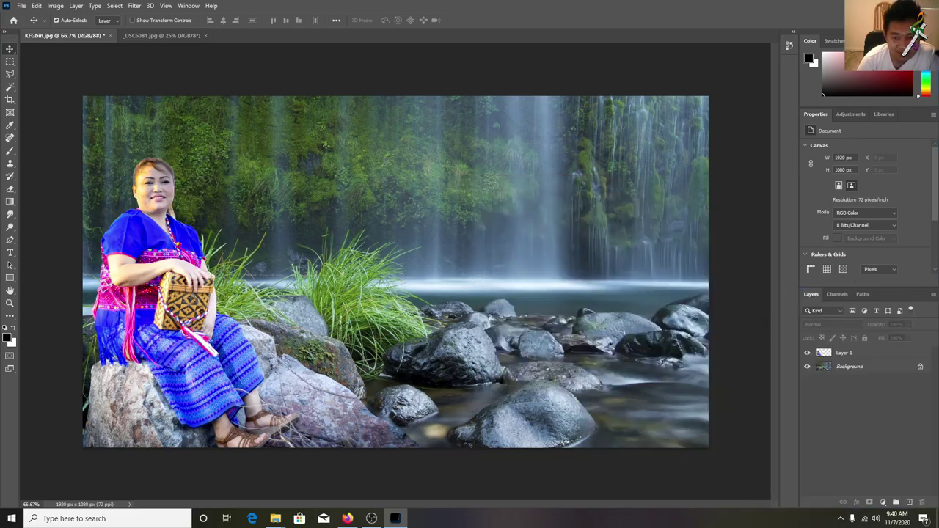
left_click(931, 295)
left_click(640, 242)
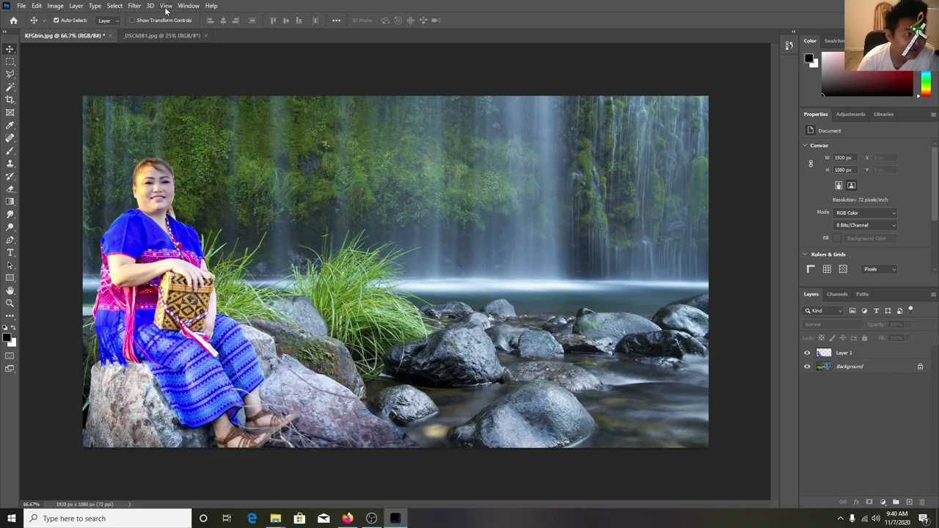
left_click(189, 6)
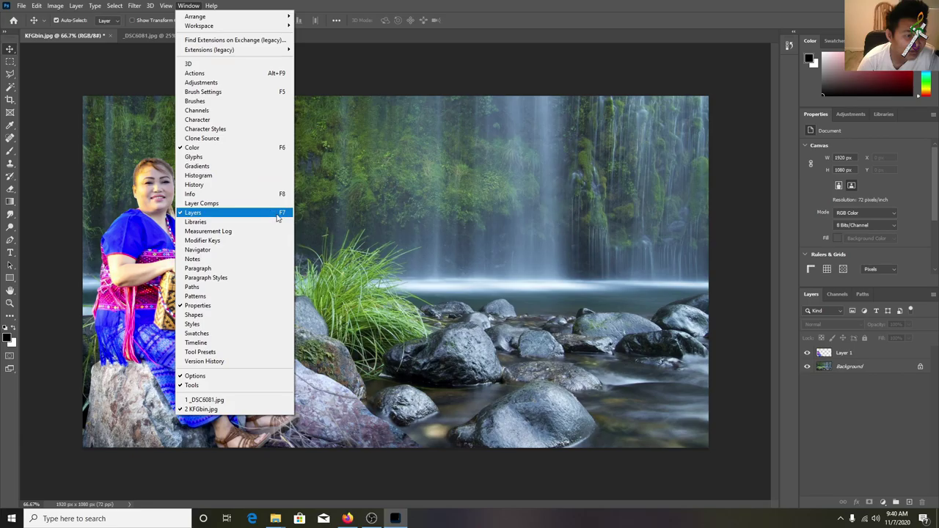
left_click(186, 220)
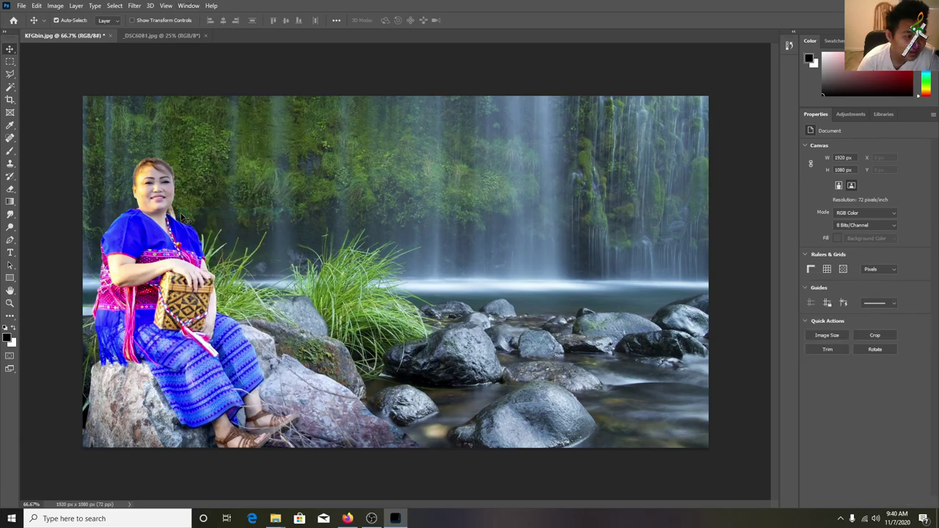
left_click(186, 7)
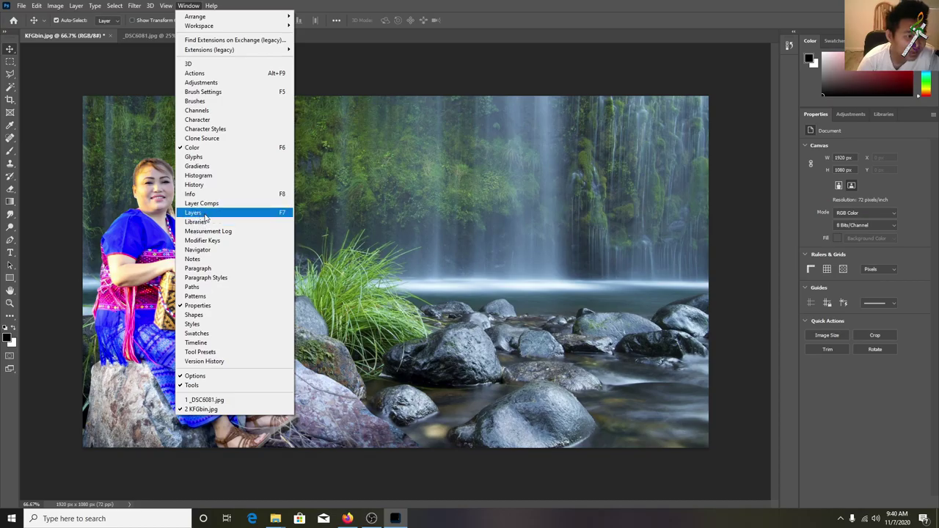
left_click(196, 215)
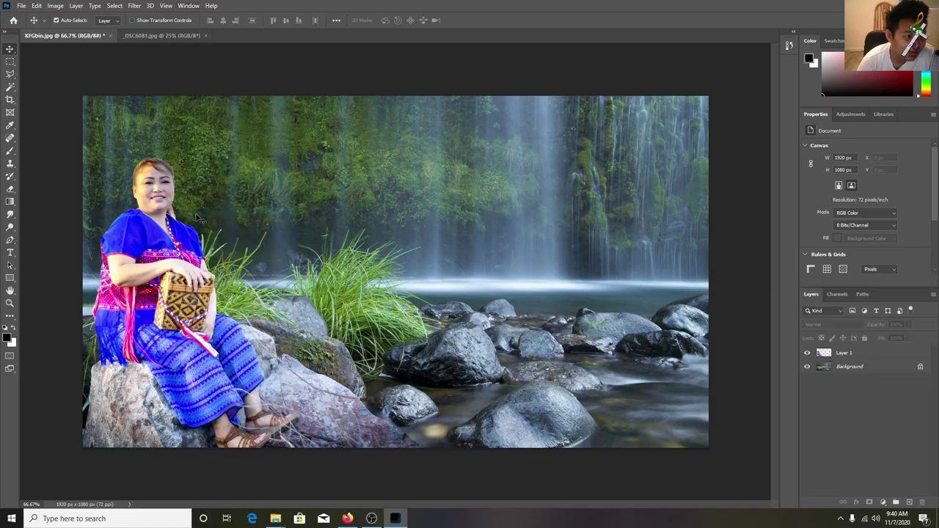
left_click(846, 355)
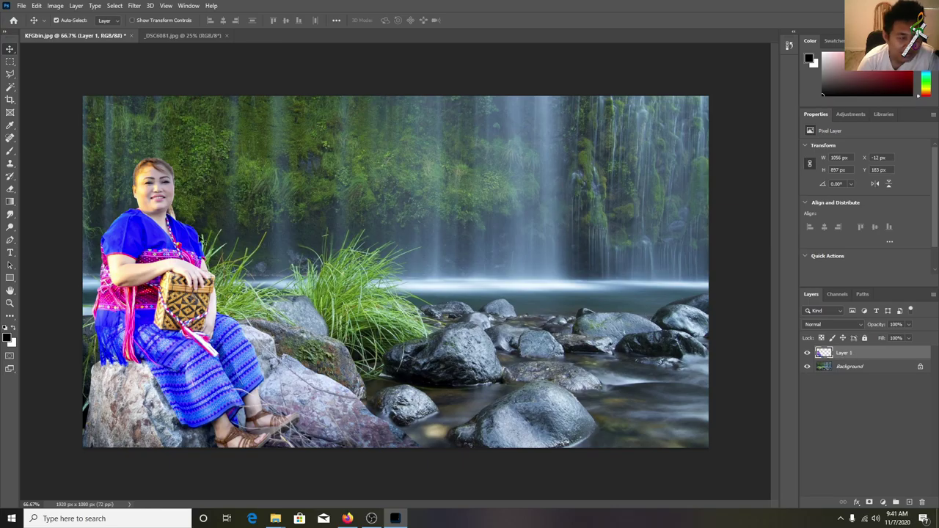
left_click(834, 371)
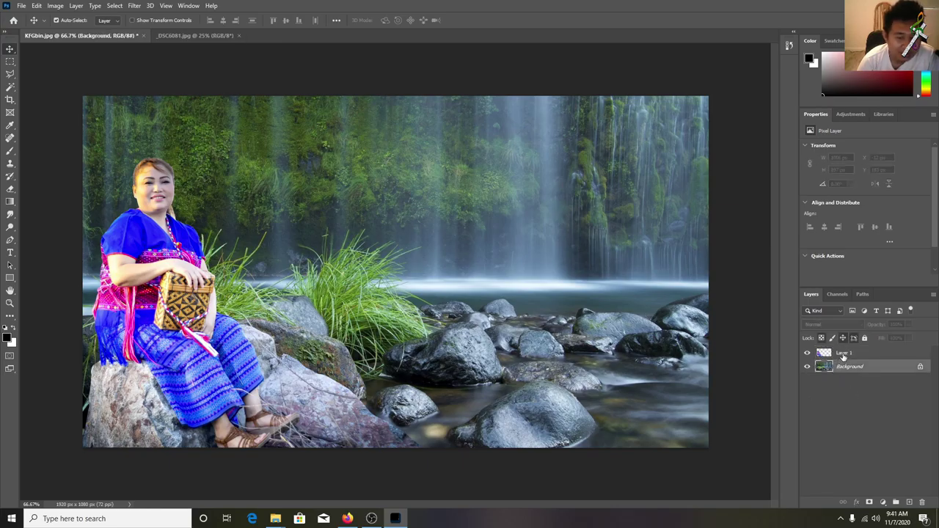
left_click(865, 356)
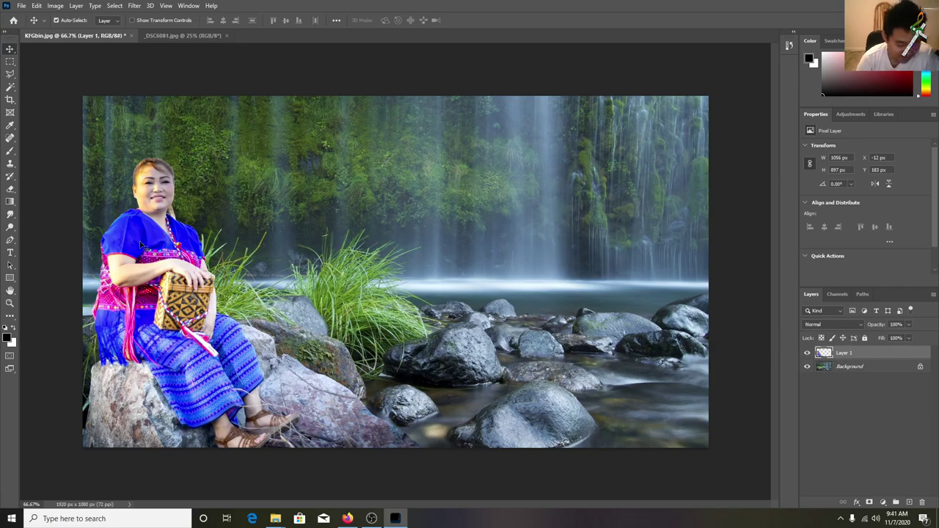
left_click(37, 6)
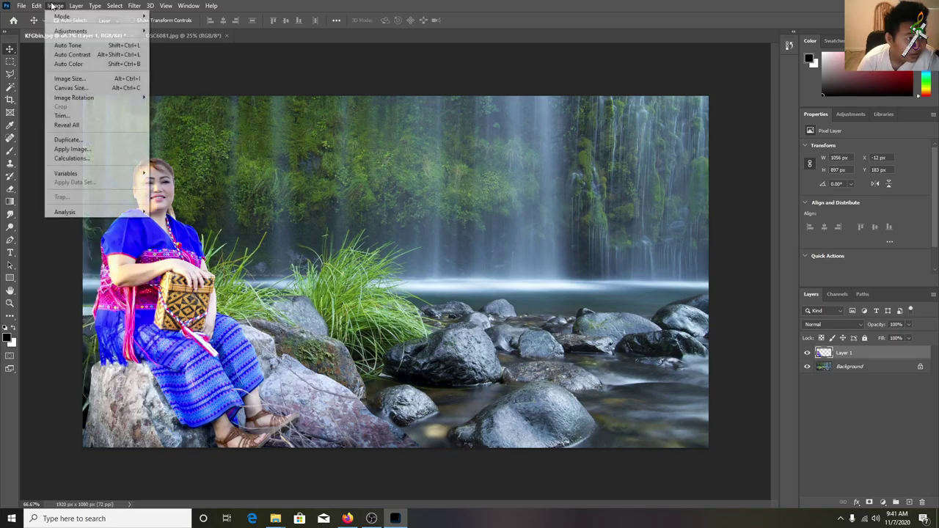
mouse_move(54, 6)
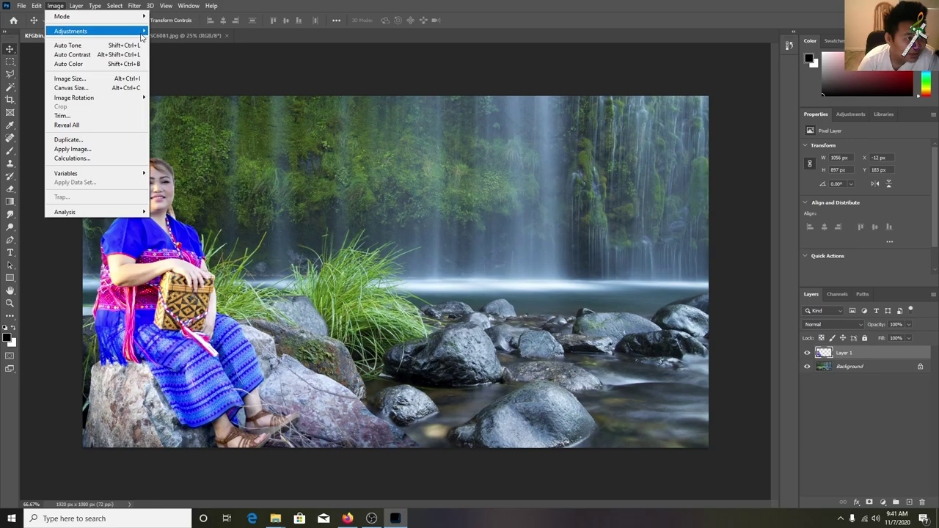
mouse_move(141, 33)
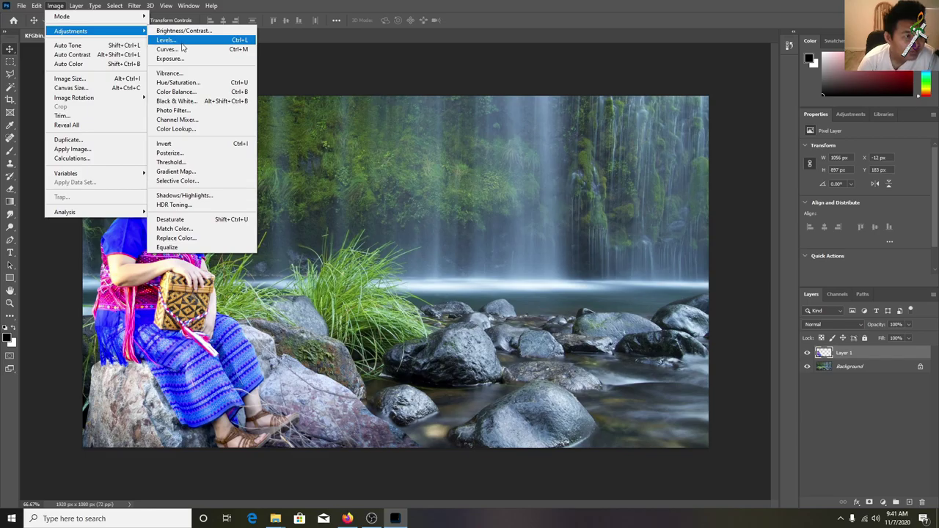
left_click(247, 45)
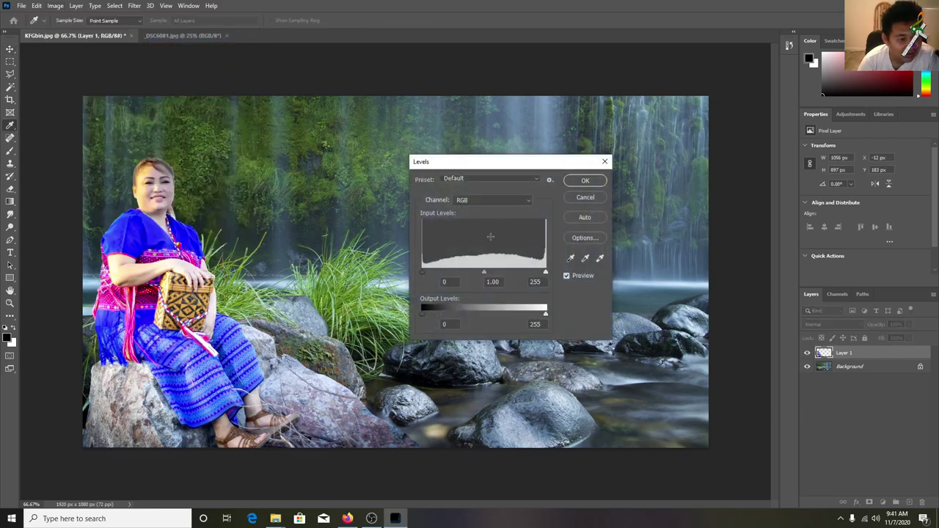
left_click(605, 161)
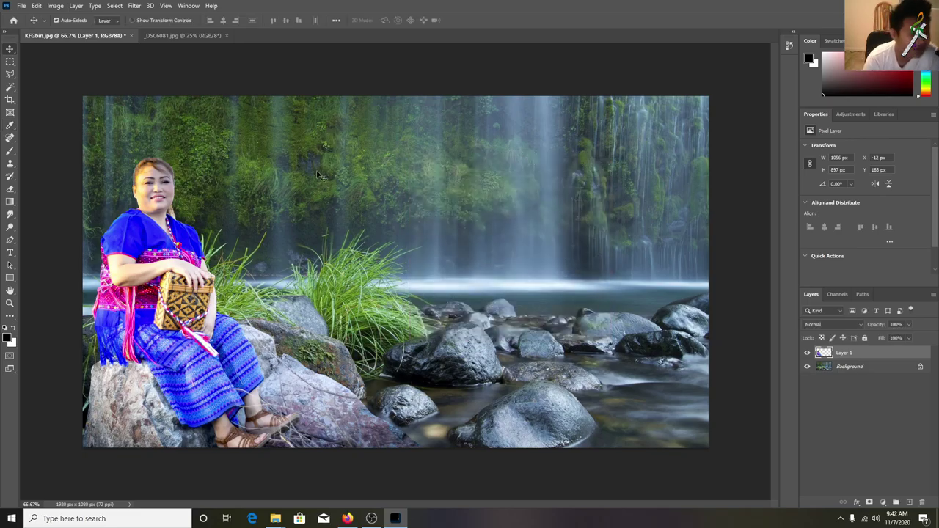
key("ctrl+l")
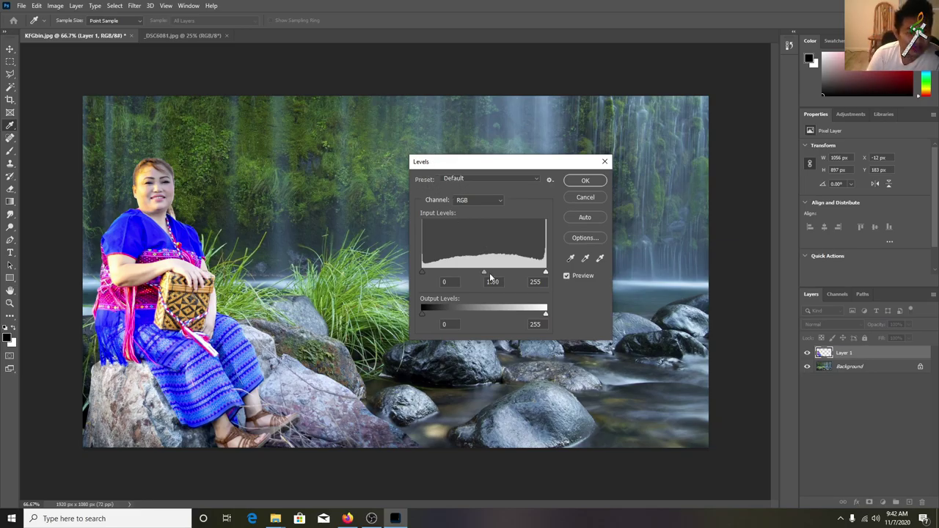
left_click_drag(484, 276, 446, 282)
left_click(444, 283)
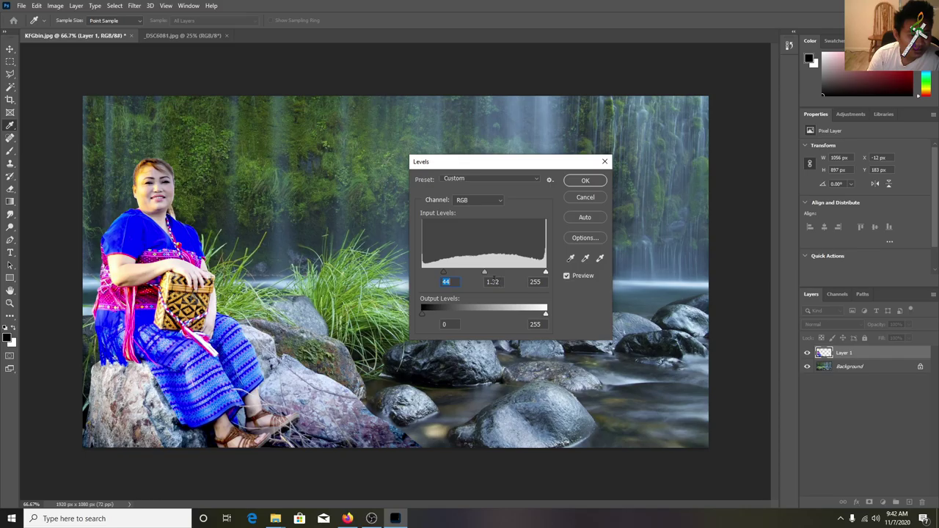
left_click(602, 199)
key("v")
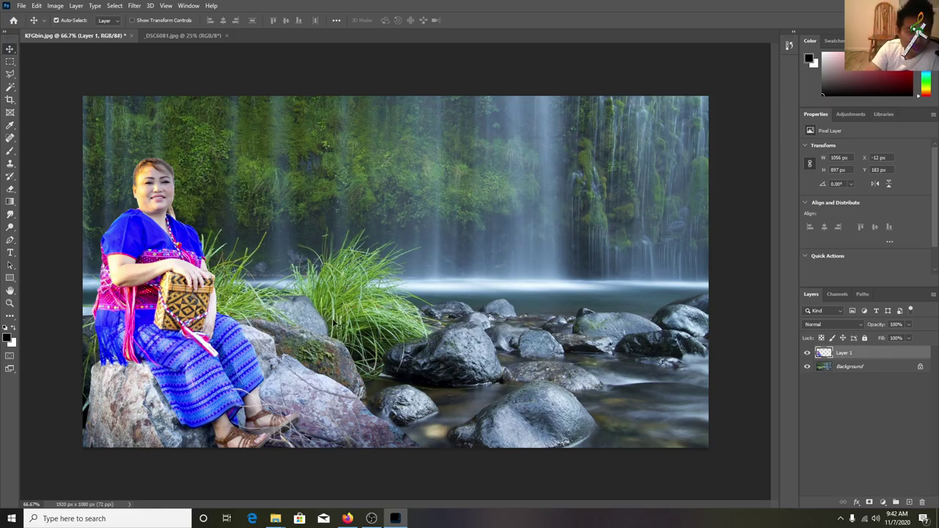
left_click(21, 6)
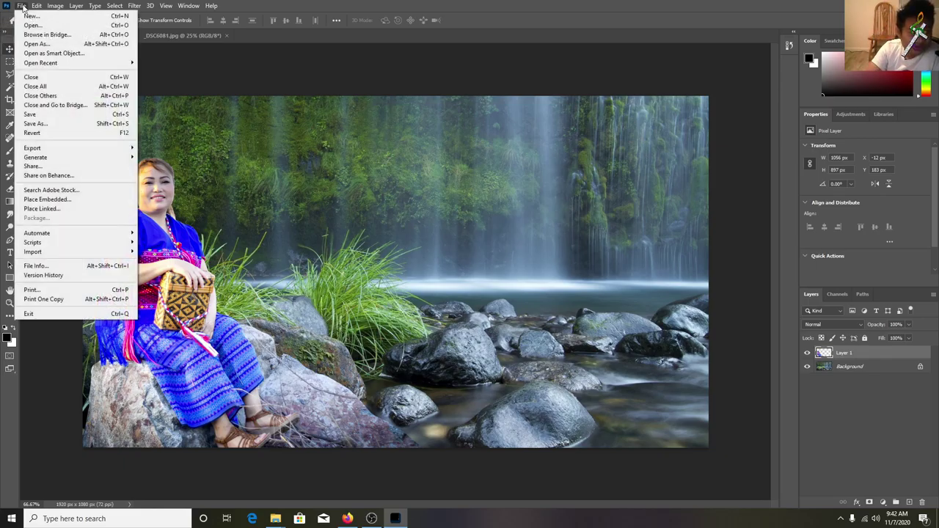
- Save As on this computer to the Desktop folder with the file name ok
left_click(55, 129)
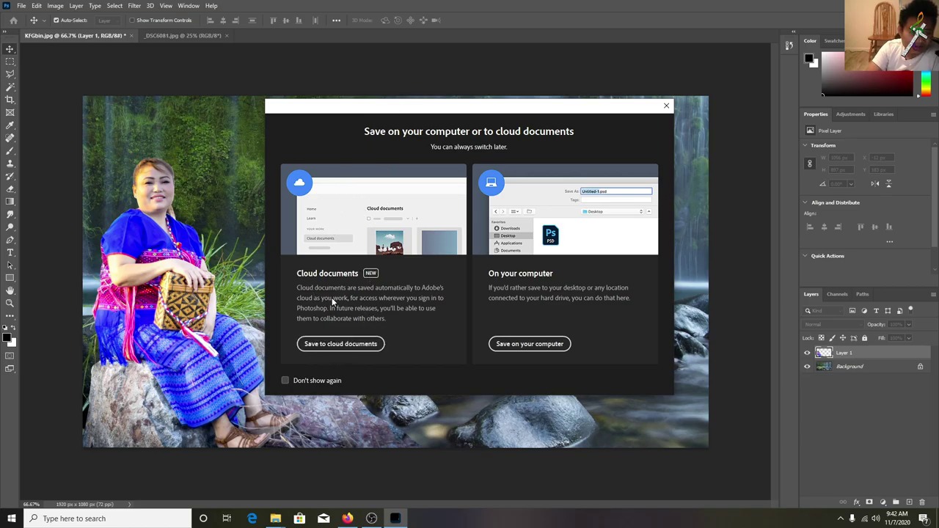
left_click(508, 344)
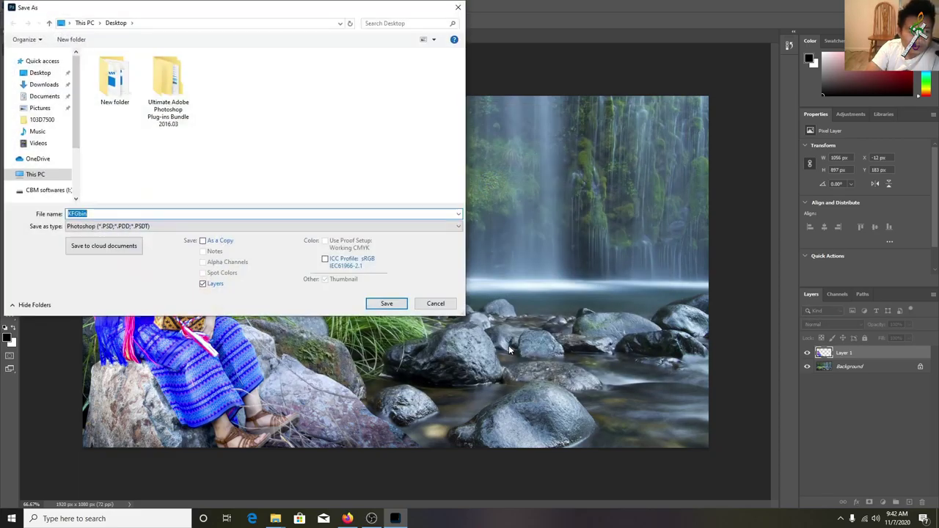
left_click(46, 77)
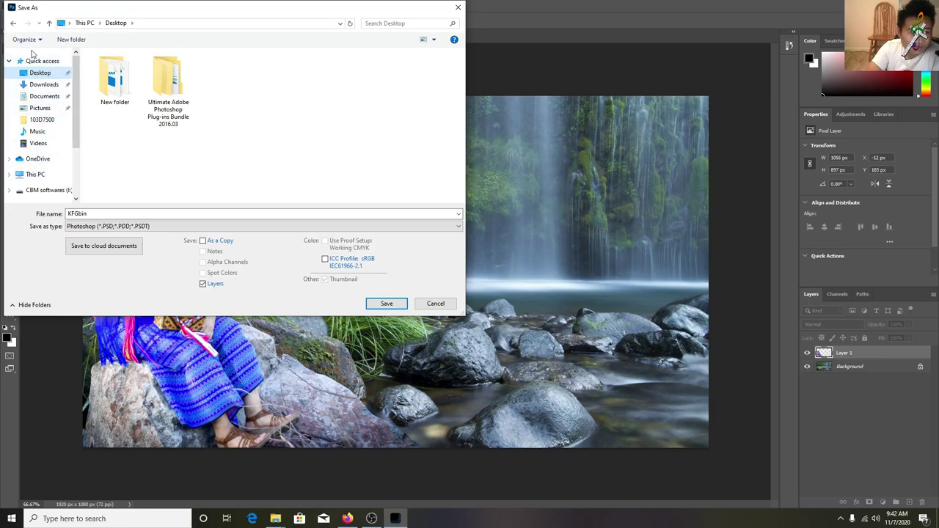
left_click(36, 176)
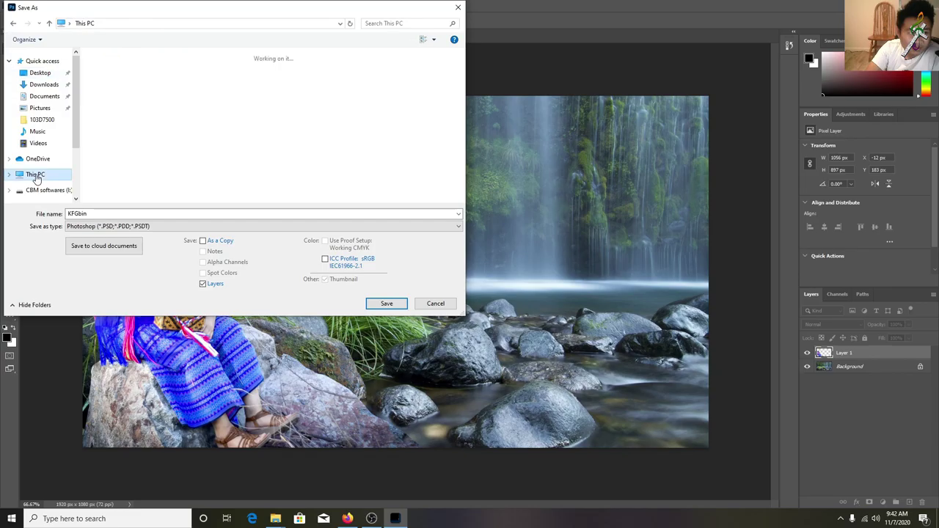
scroll(256, 170, "down", 2)
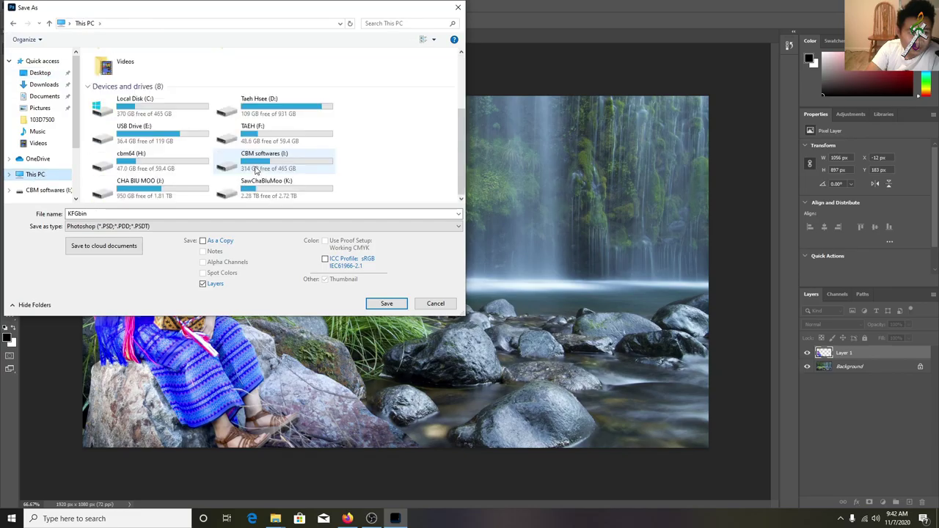
left_click(41, 73)
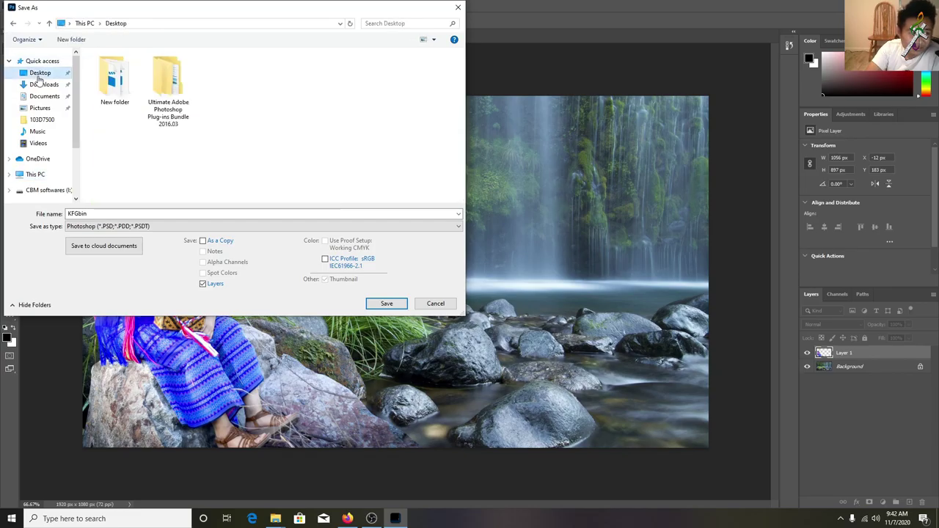
double_click(99, 211)
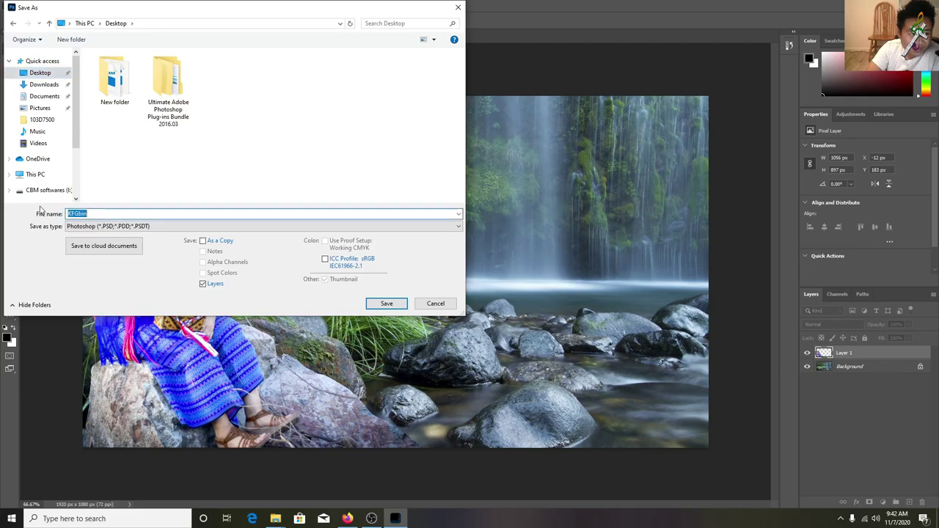
type("ck")
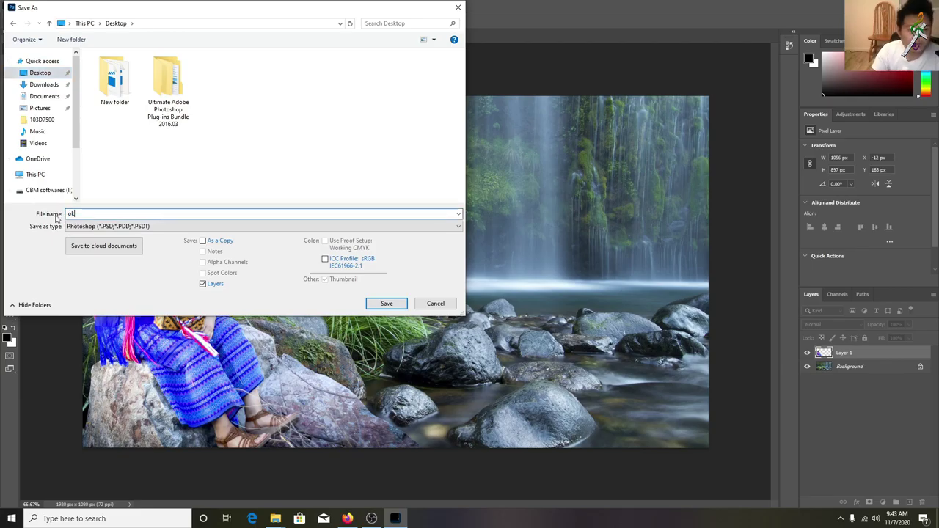
key("Tab")
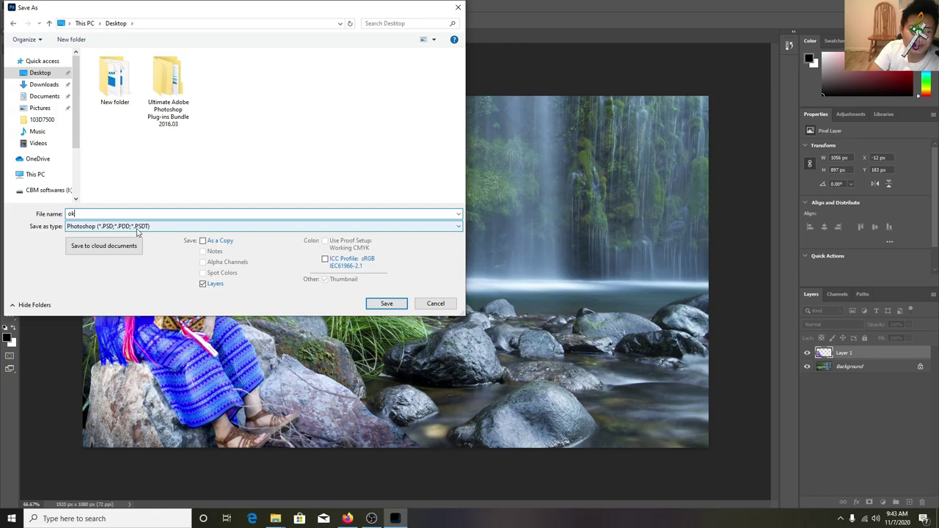
- Save as JPEG at Maximum quality 12, then minimize Photoshop to show the desktop
left_click(159, 229)
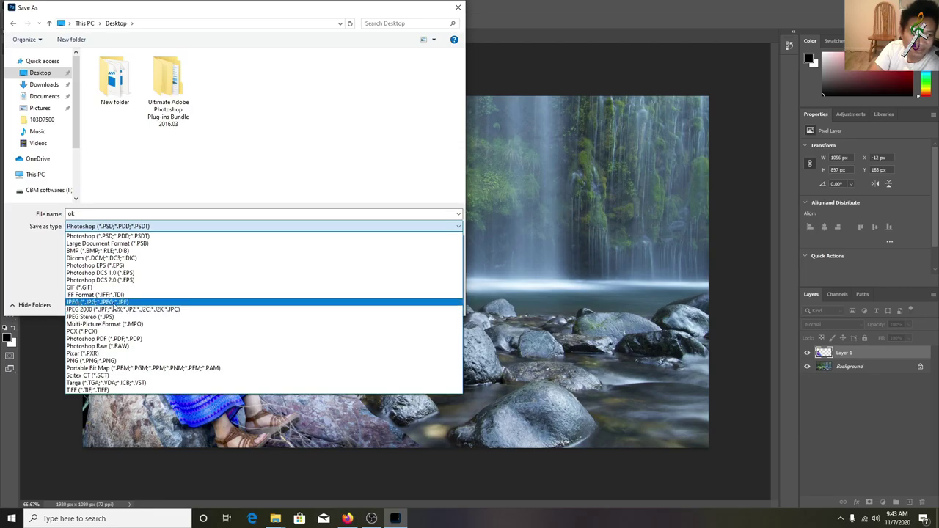
left_click(115, 303)
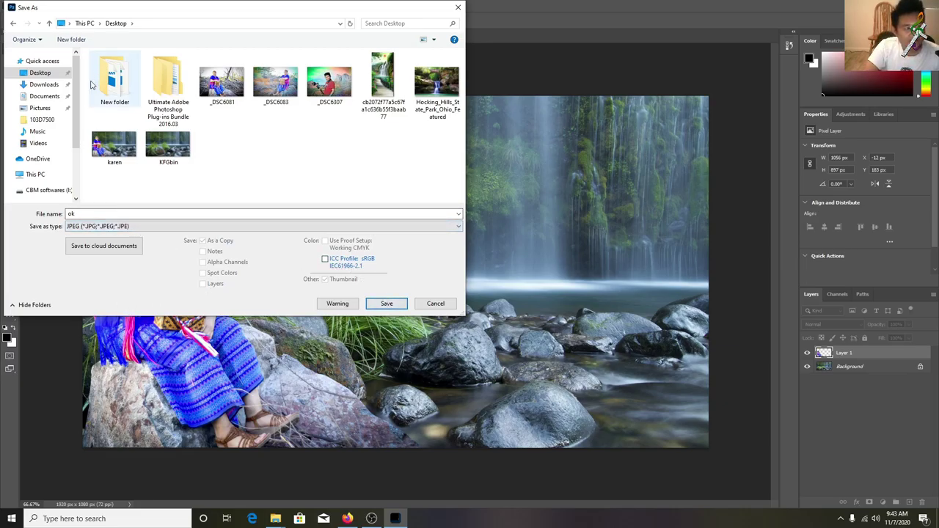
left_click(386, 304)
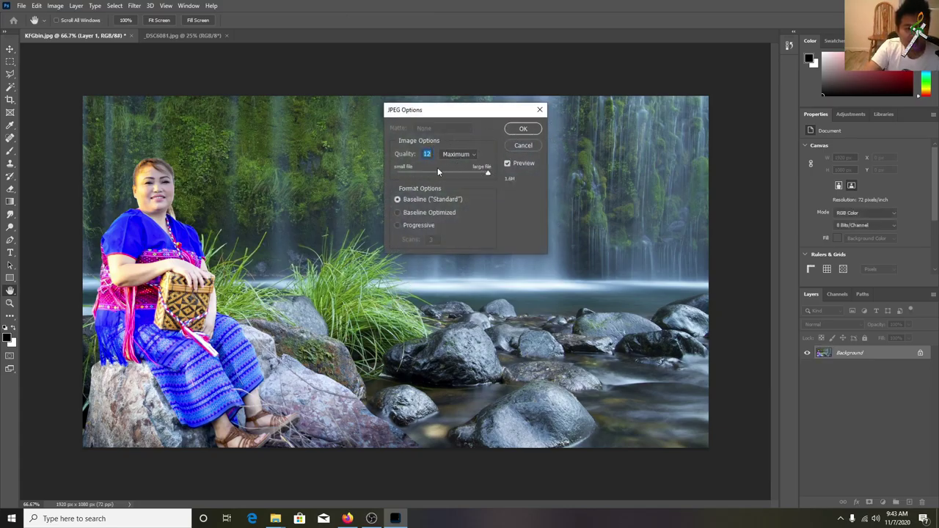
left_click_drag(487, 177, 567, 193)
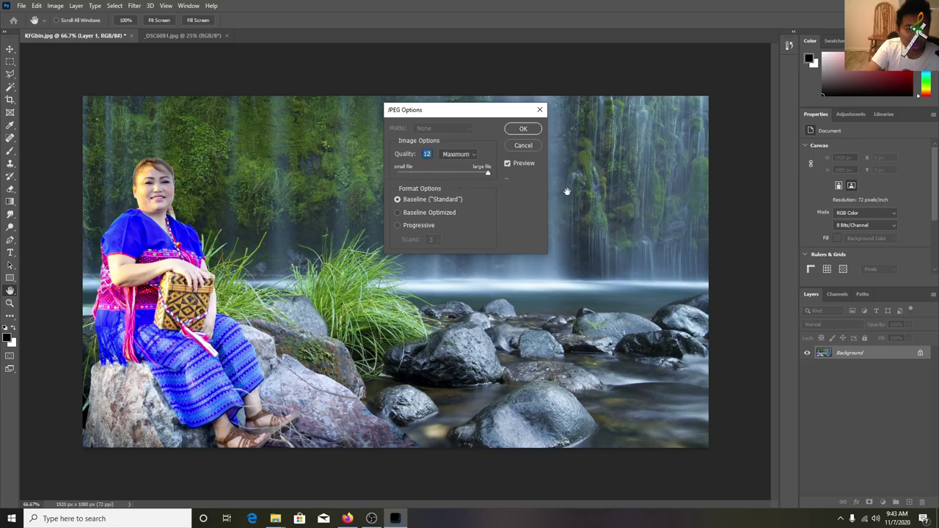
left_click(518, 128)
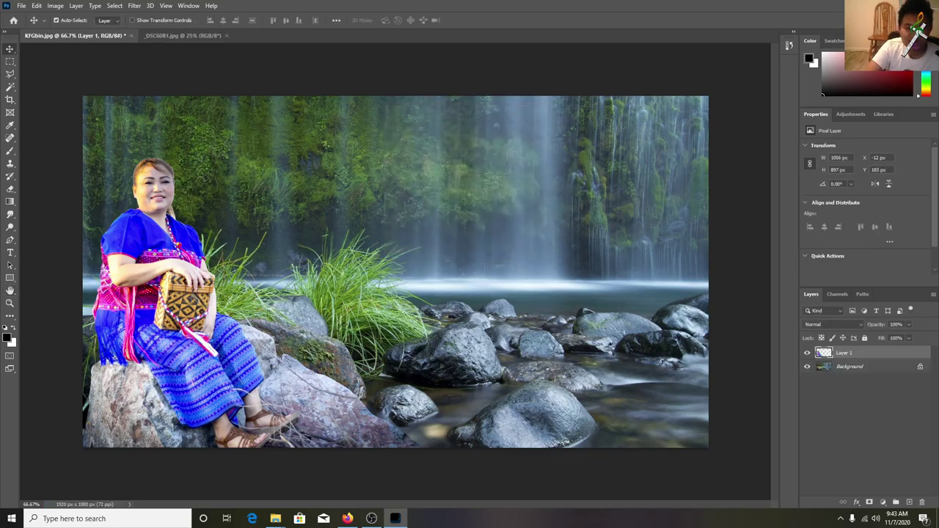
key("super+d")
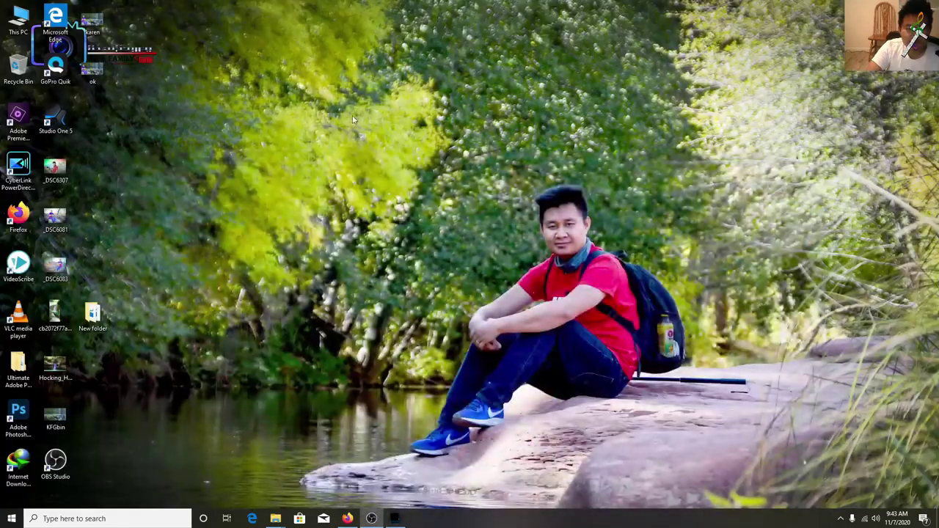
- Open ok.jpg from its desktop icon in Windows Photos
double_click(92, 71)
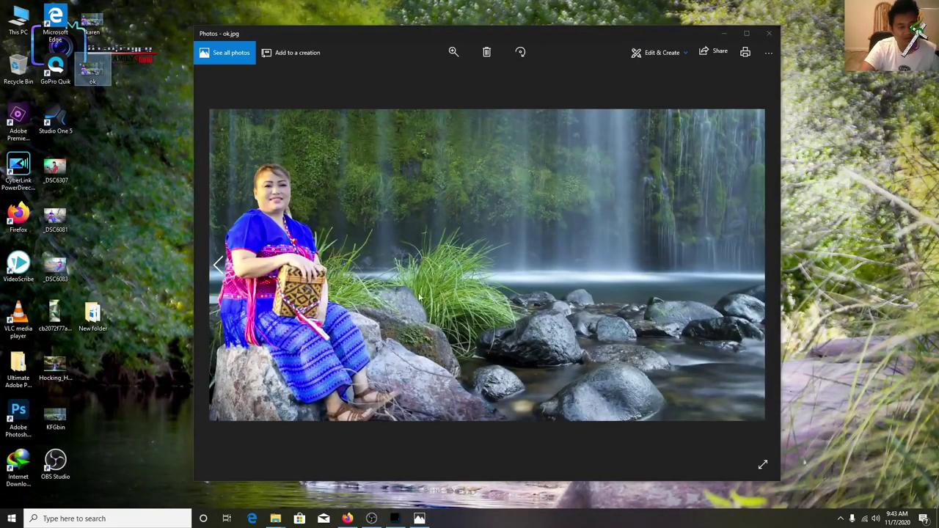